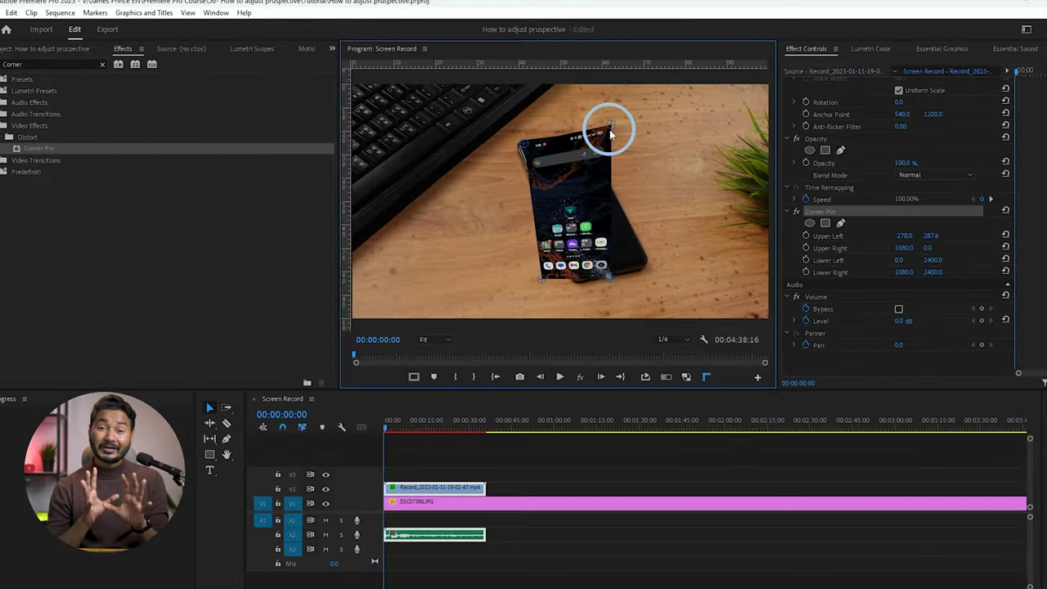
# Drag the Corner Pin upper-right handle onto the desk phone's top-right corner.
pyautogui.moveTo(611, 129); pyautogui.dragTo(586, 139)
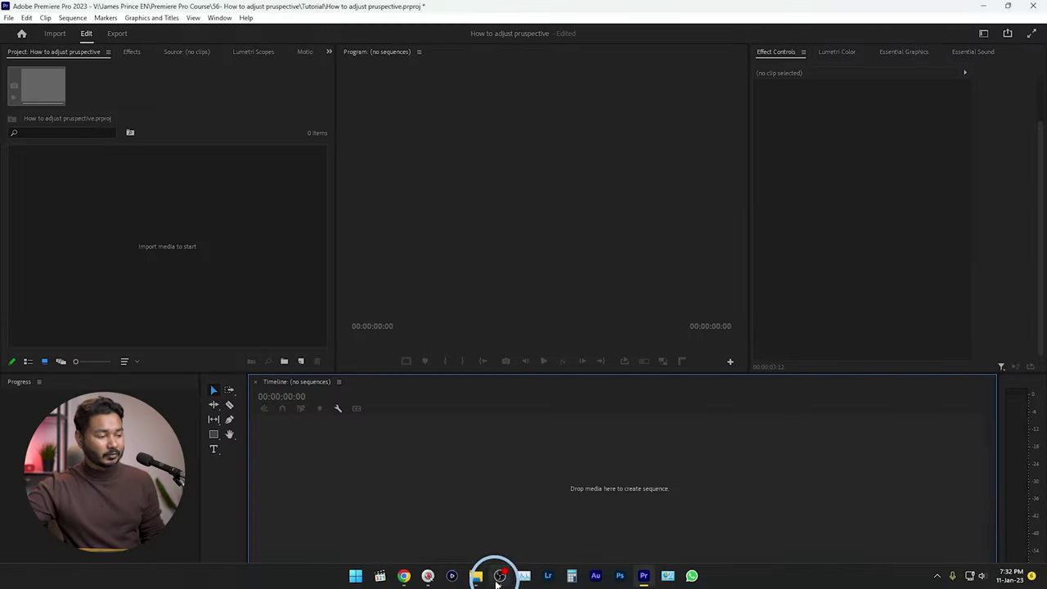
# In the project folder, preview the Record MP4 screen recording and the DSC07398.JPG desk photo.
pyautogui.click(493, 573)
pyautogui.click(346, 229)
pyautogui.doubleClick(368, 205)
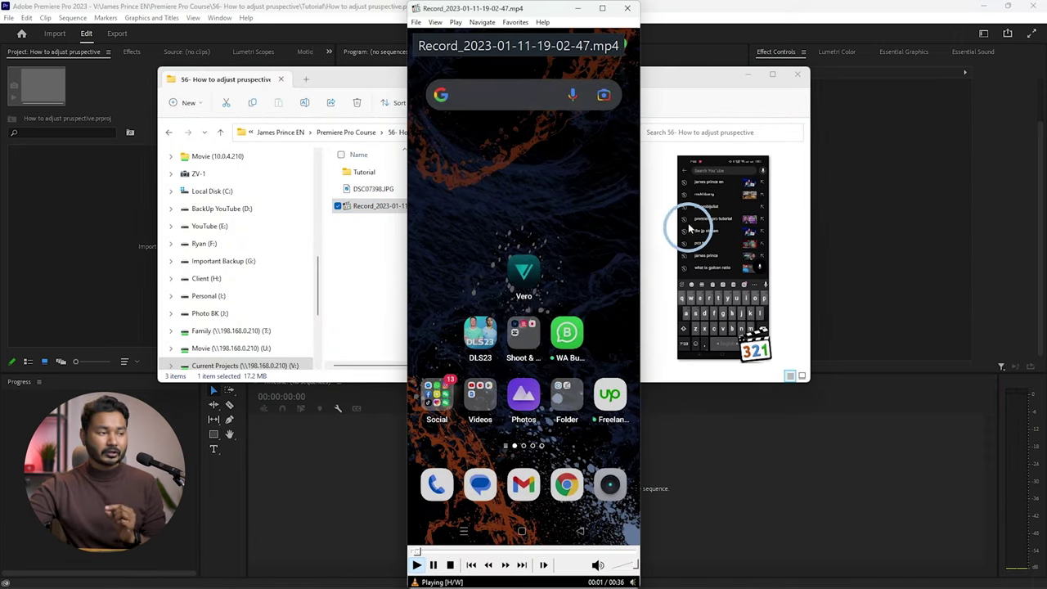
pyautogui.click(627, 8)
pyautogui.doubleClick(390, 189)
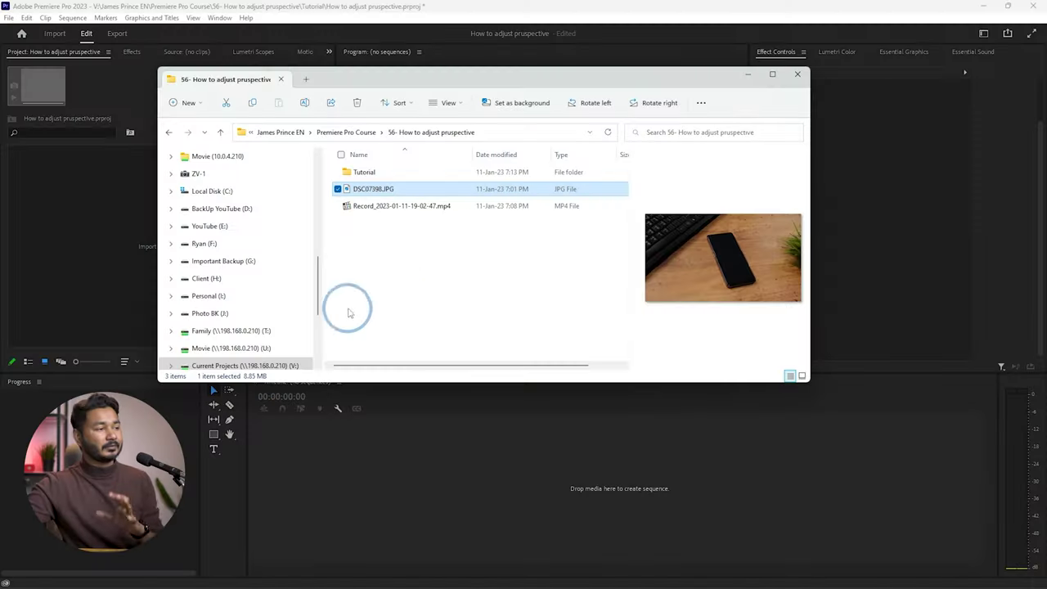
# Import DSC07398.JPG and the Record MP4 into the Project panel and start a new sequence.
pyautogui.moveTo(385, 205); pyautogui.dragTo(87, 246)
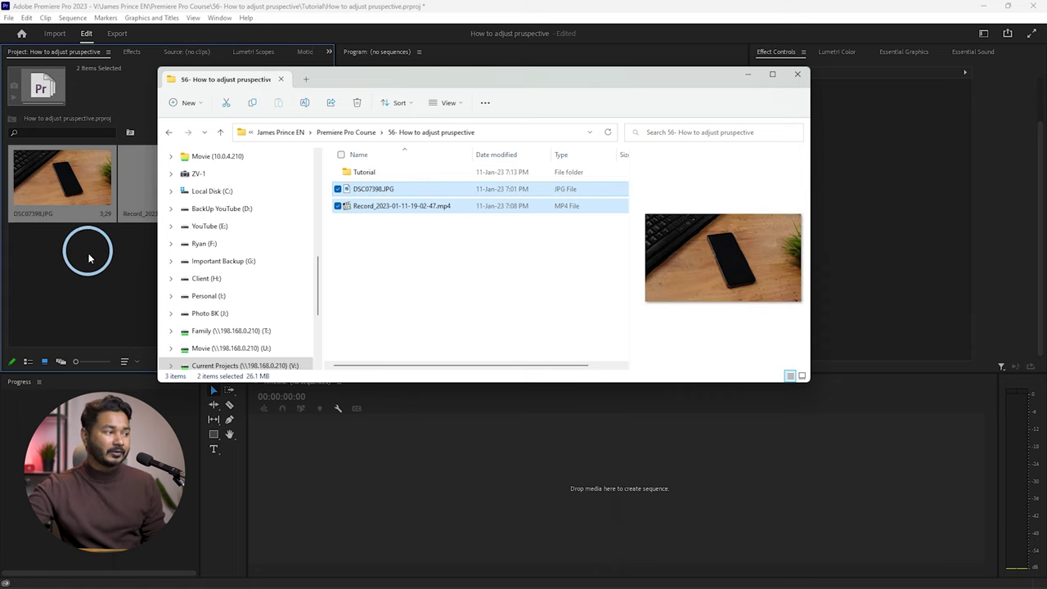
pyautogui.click(90, 267)
pyautogui.rightClick(156, 283)
pyautogui.moveTo(229, 328)
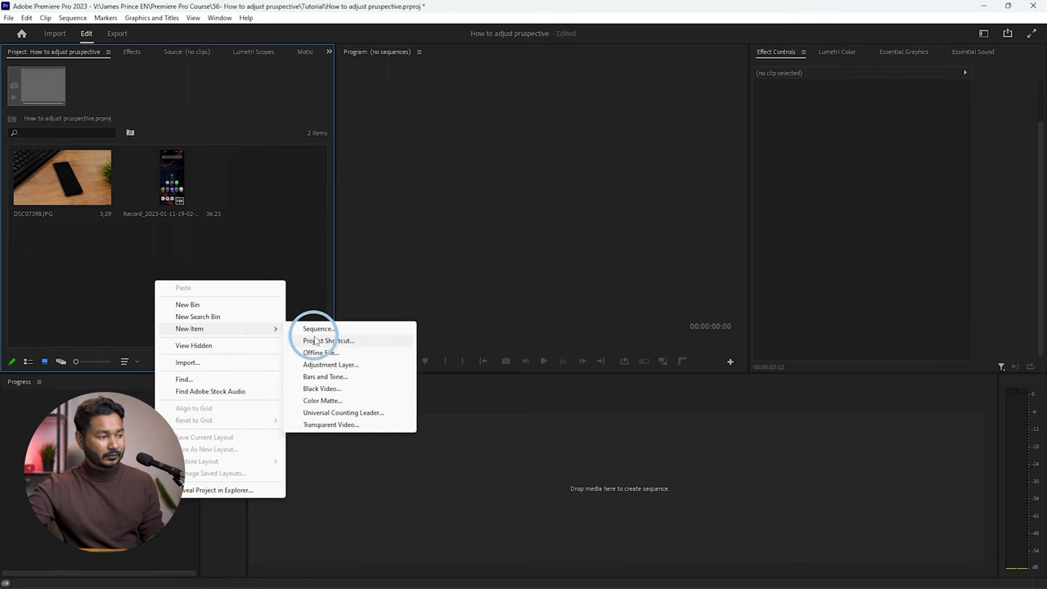
pyautogui.click(318, 329)
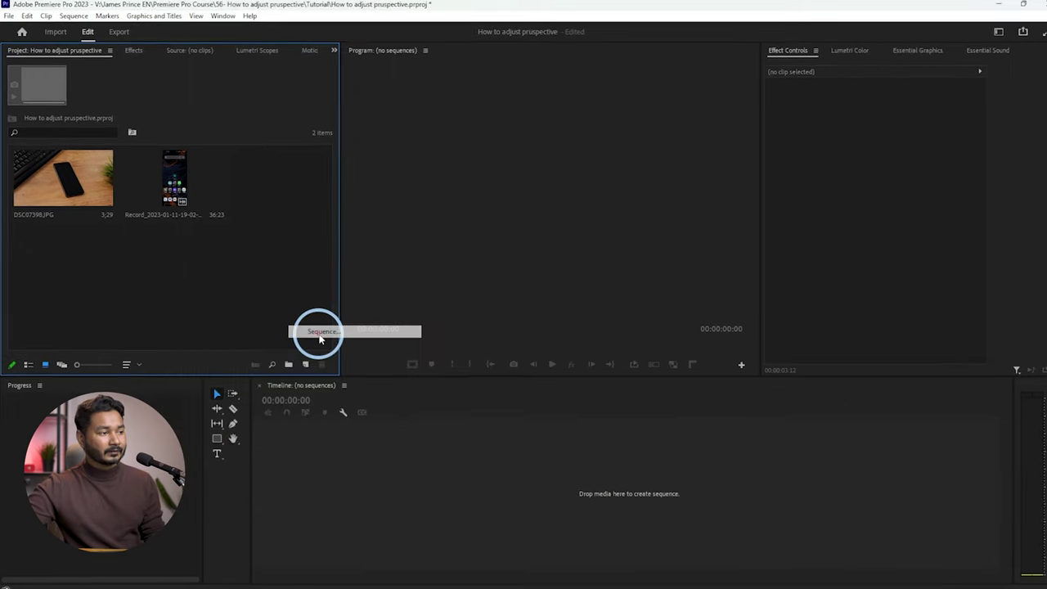
# Set the new sequence to 3840×2160 and name it 'Screen Record'.
pyautogui.click(414, 123)
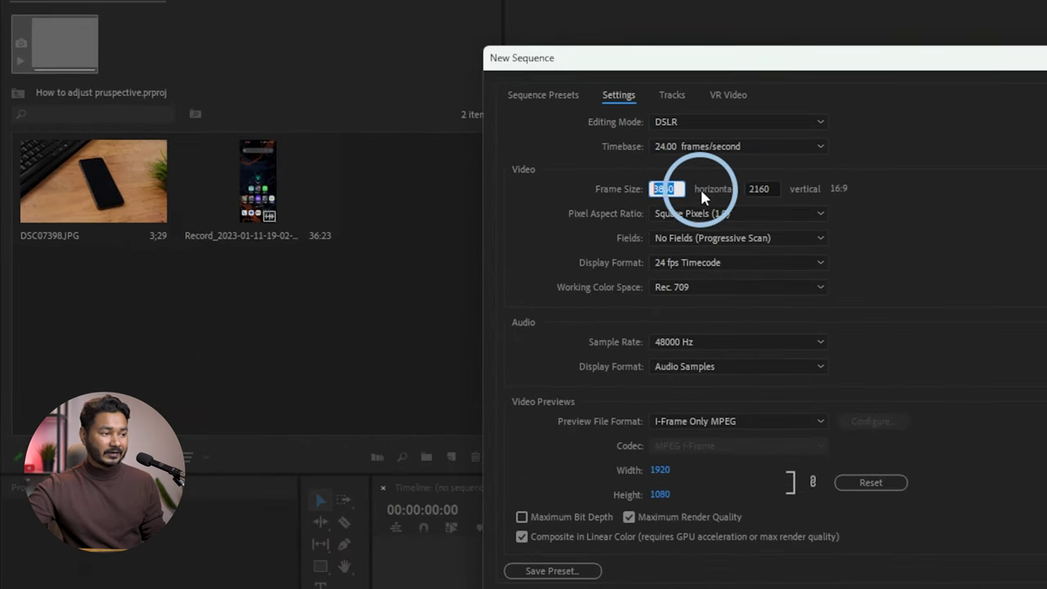
pyautogui.click(775, 190)
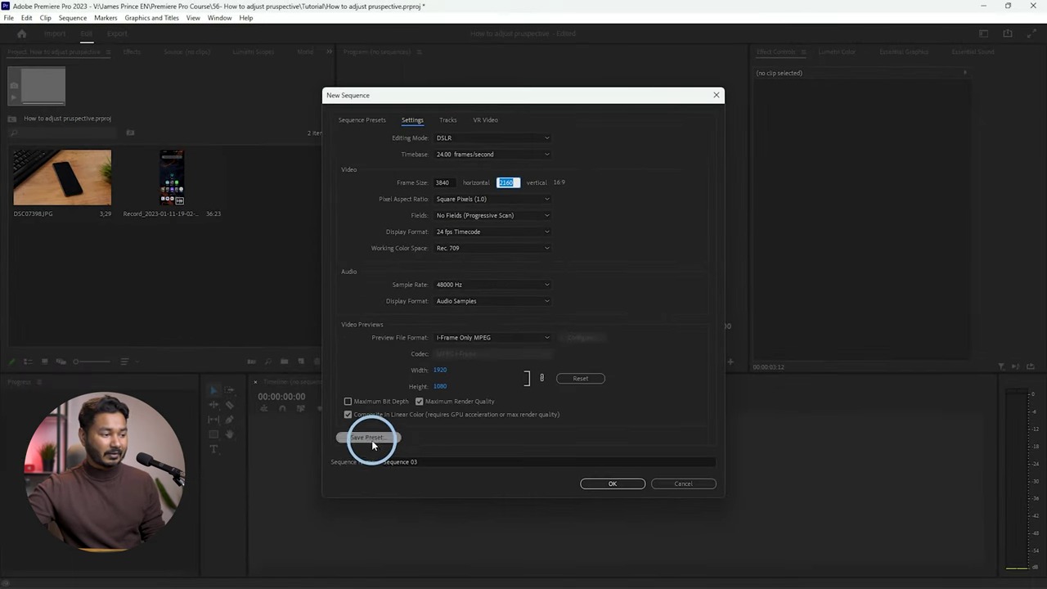
pyautogui.moveTo(425, 460); pyautogui.dragTo(355, 460)
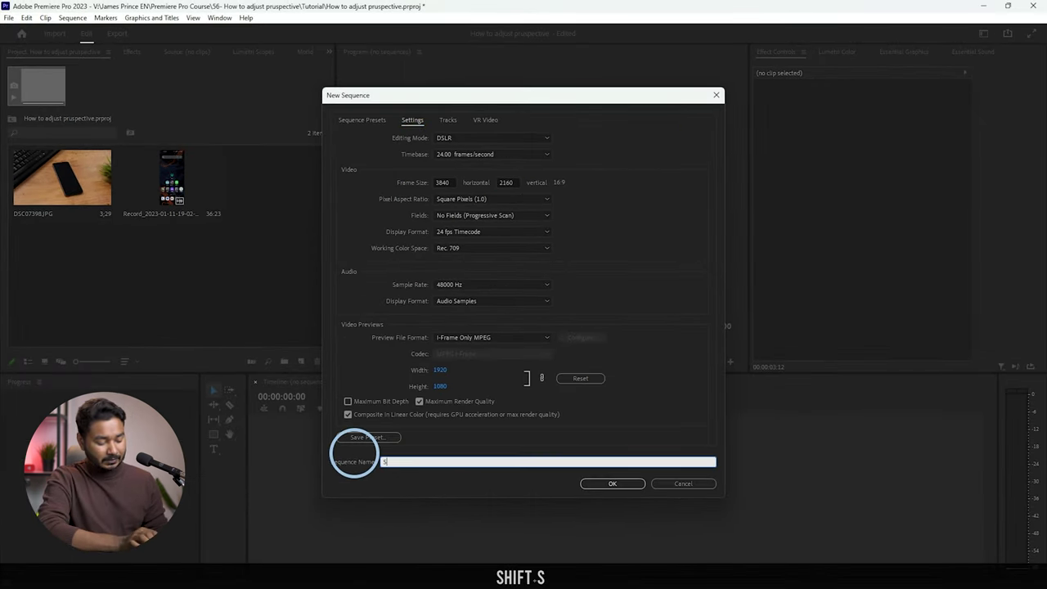
pyautogui.write('Screen Record')
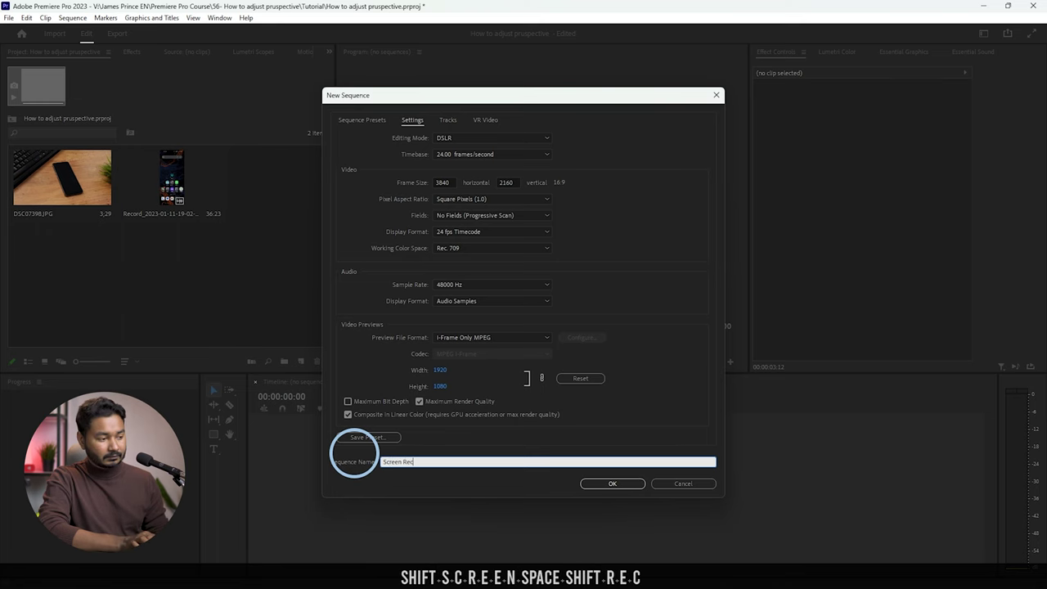
pyautogui.click(591, 486)
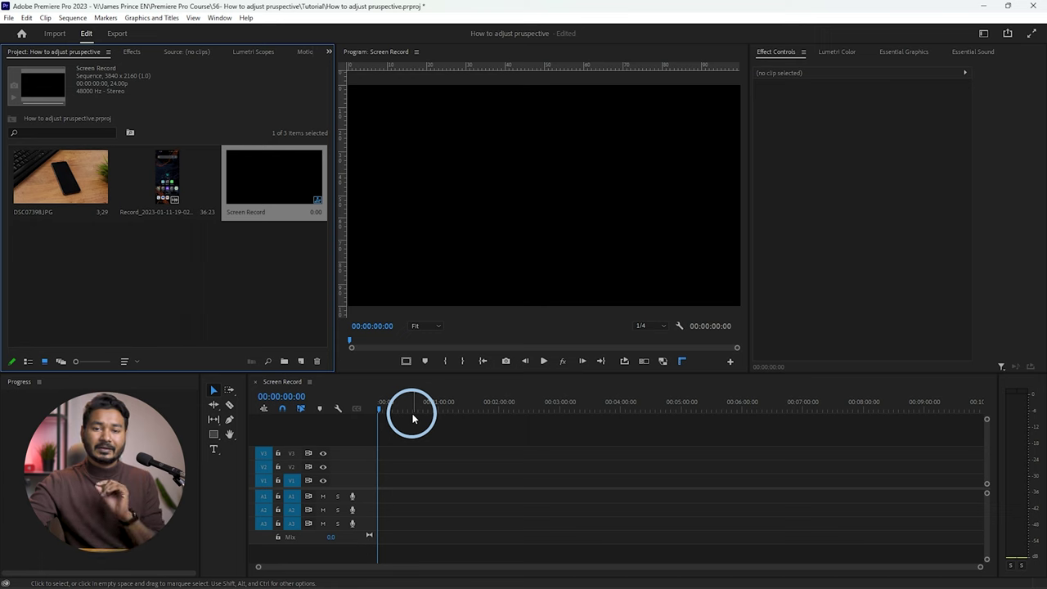
# Place DSC07398.JPG on track V1 and the Record MP4 on V2 above it.
pyautogui.click(108, 216)
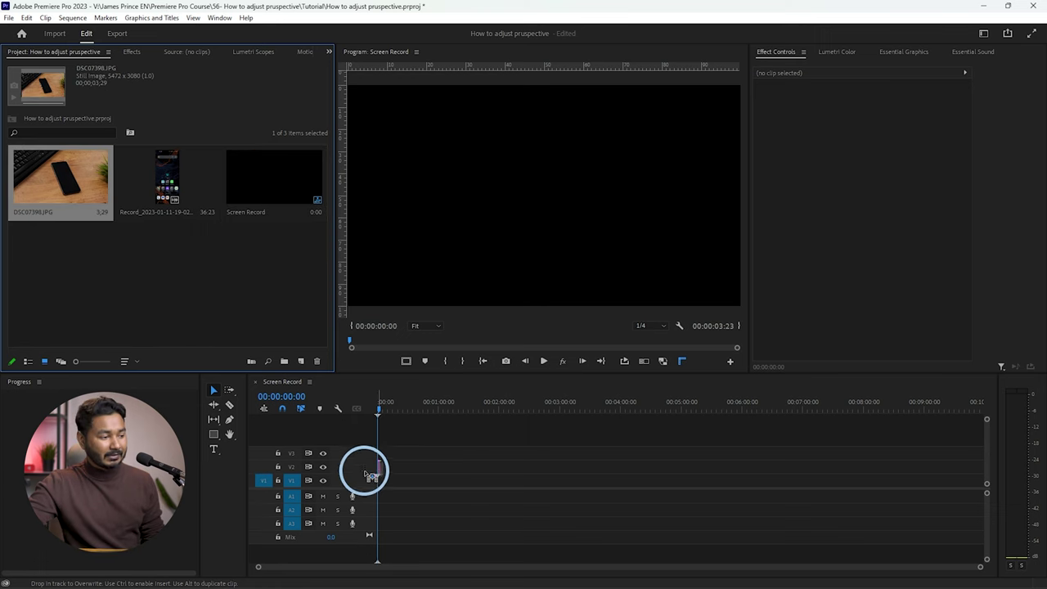
pyautogui.moveTo(367, 474); pyautogui.dragTo(659, 483)
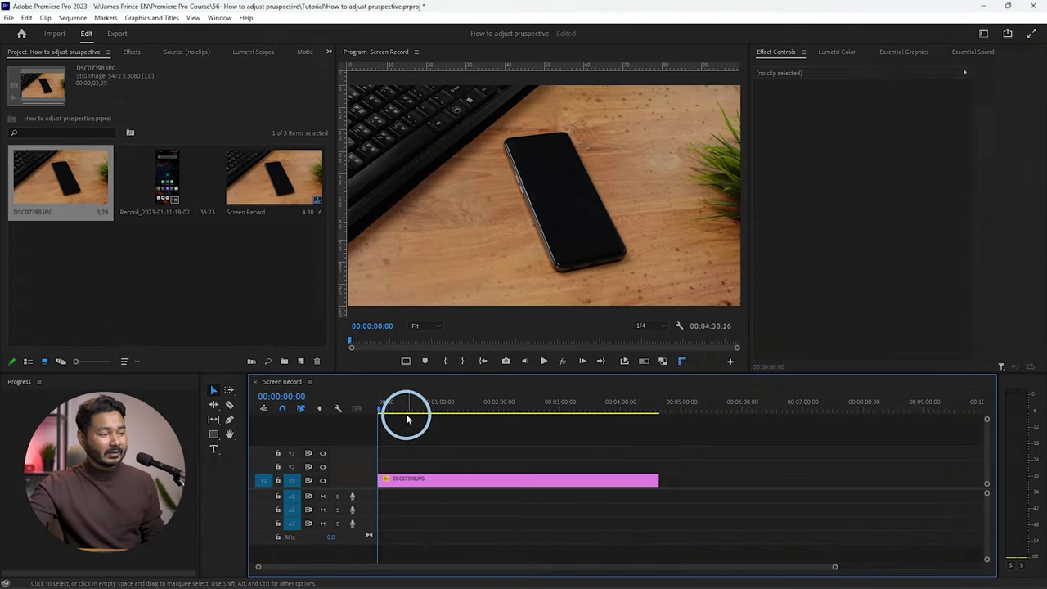
pyautogui.moveTo(407, 417); pyautogui.dragTo(464, 419)
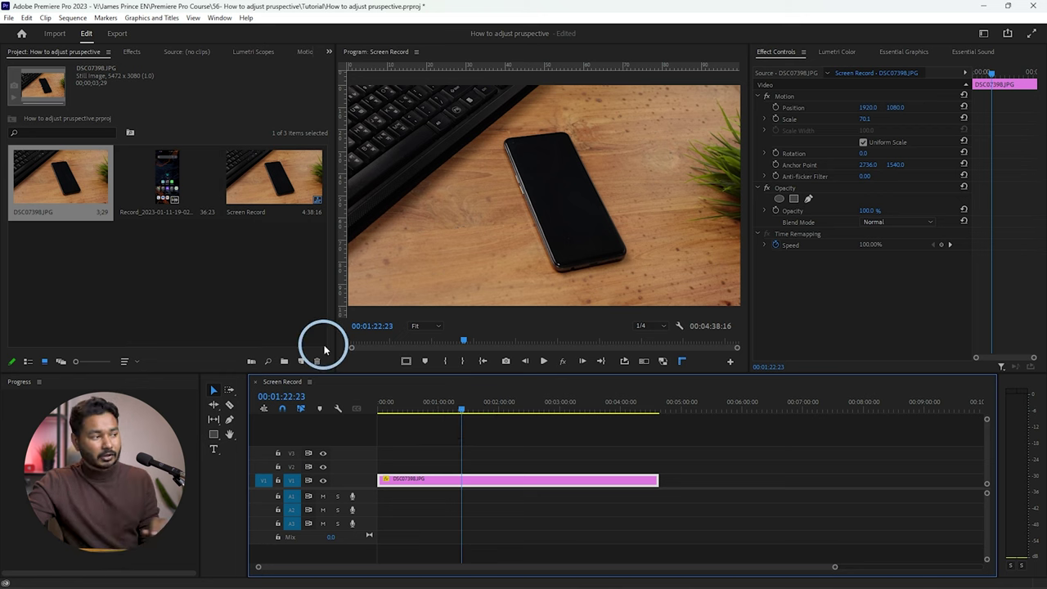
pyautogui.moveTo(170, 188); pyautogui.dragTo(378, 464)
pyautogui.click(382, 402)
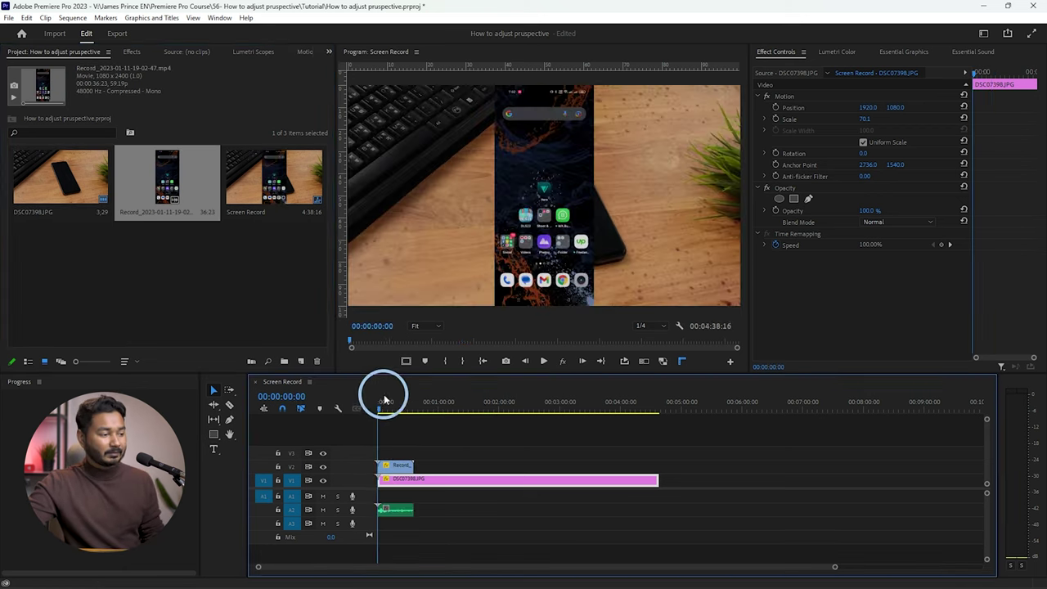
# Scale the V2 recording to 59.3 and move it over the desk phone.
pyautogui.scroll(3, 444, 480)
pyautogui.click(425, 471)
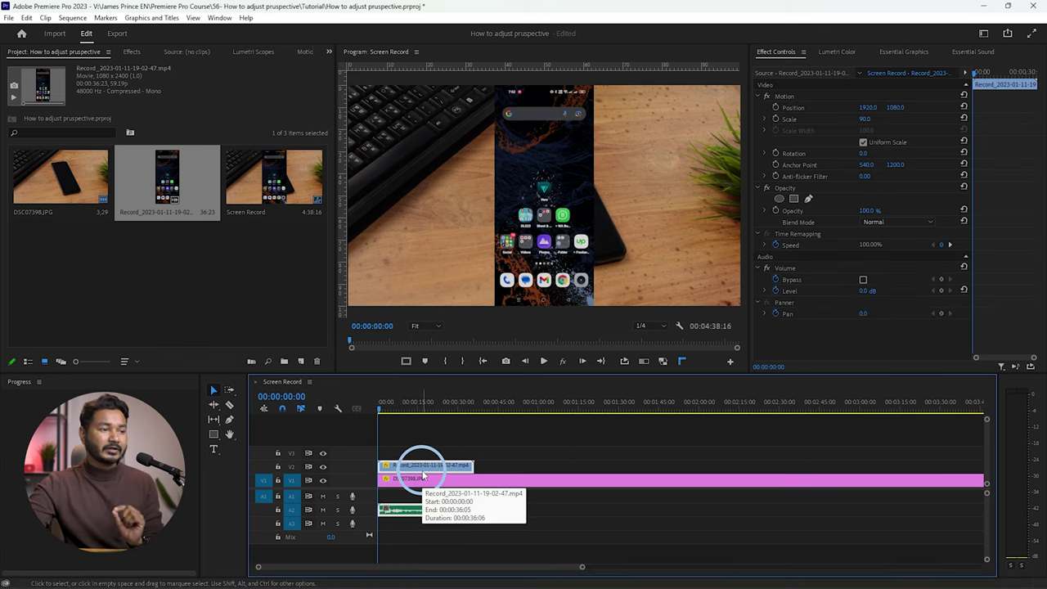
pyautogui.click(804, 99)
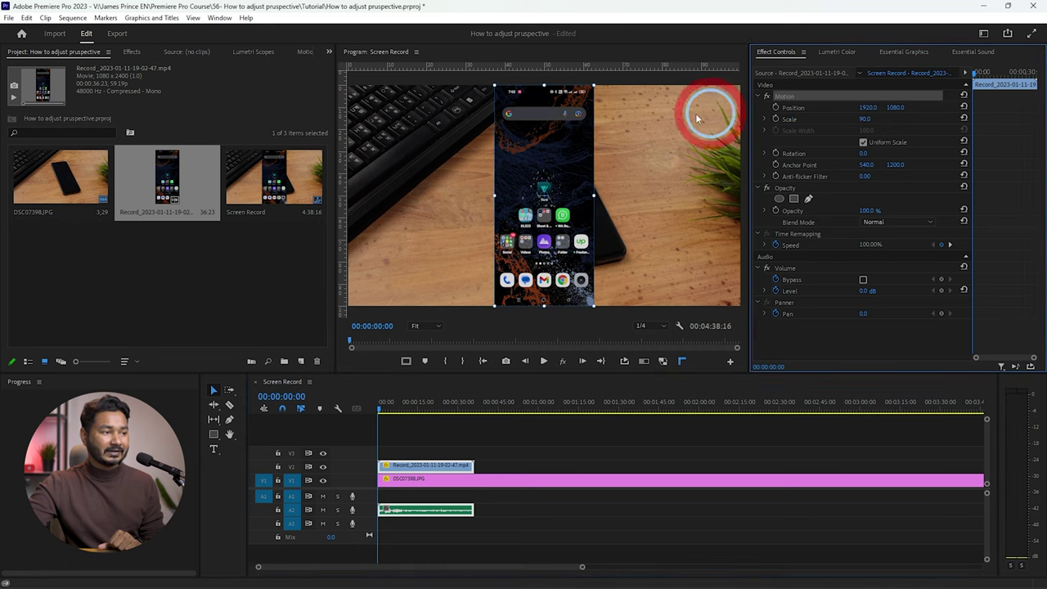
pyautogui.moveTo(596, 83); pyautogui.dragTo(565, 117)
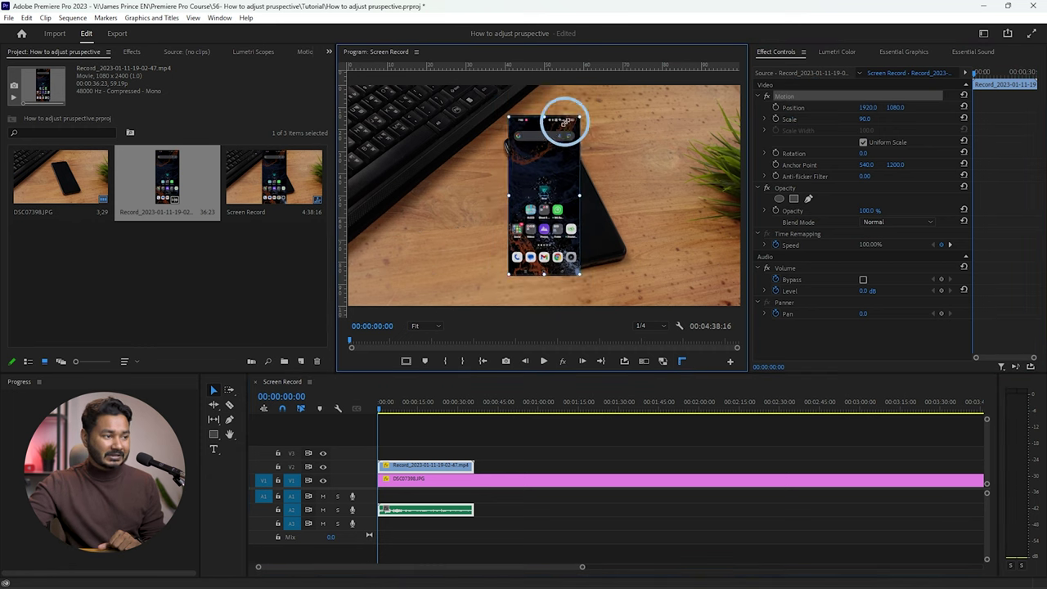
pyautogui.moveTo(561, 159); pyautogui.dragTo(577, 160)
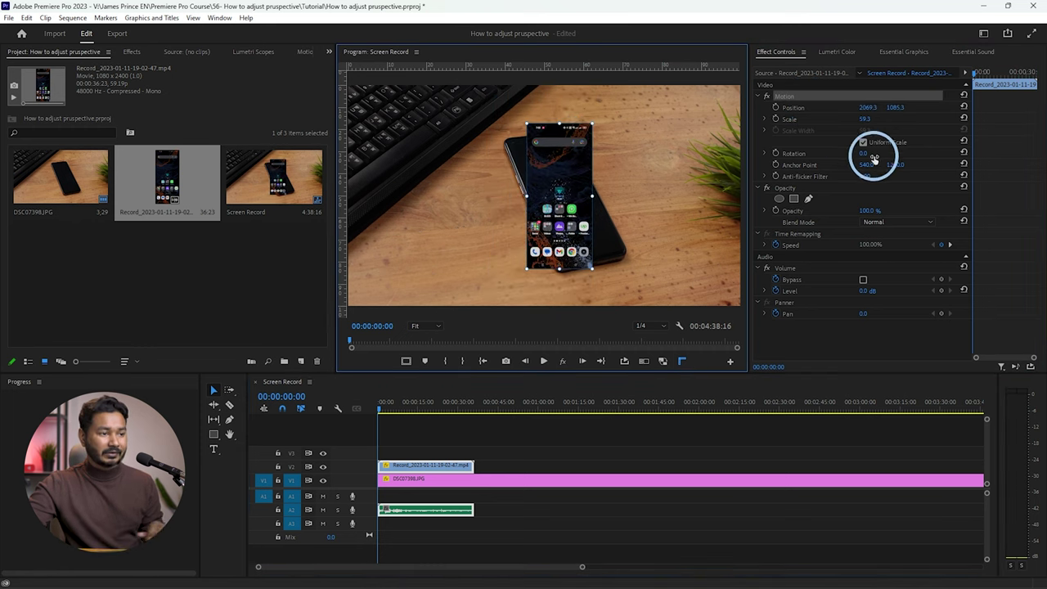
# Try rotating and shrinking the recording to 50.4, then undo back to 0° rotation.
pyautogui.moveTo(863, 157); pyautogui.dragTo(854, 155)
pyautogui.moveTo(542, 188); pyautogui.dragTo(567, 189)
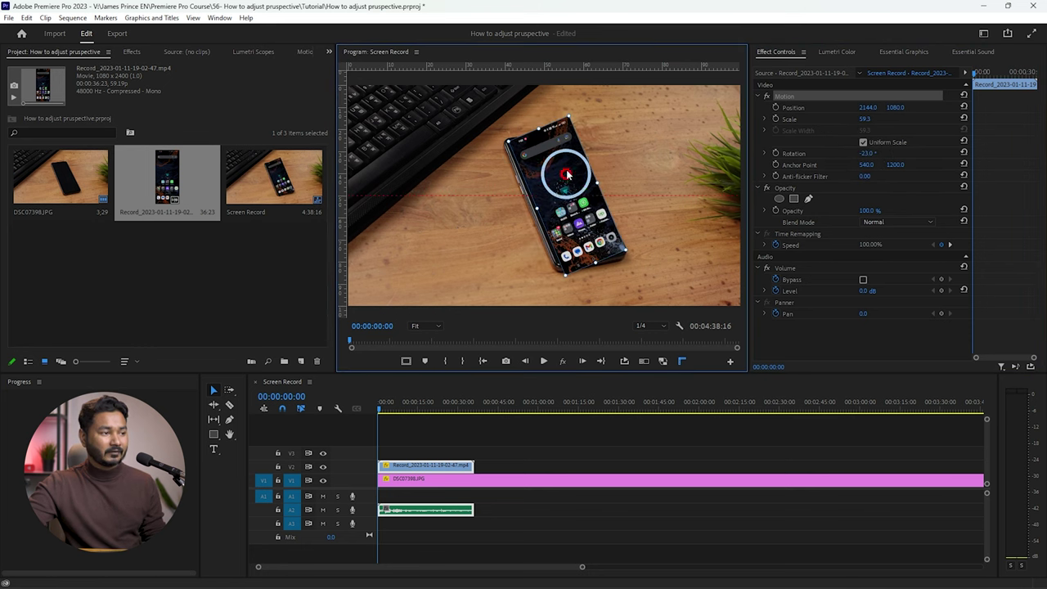
pyautogui.moveTo(570, 114); pyautogui.dragTo(570, 139)
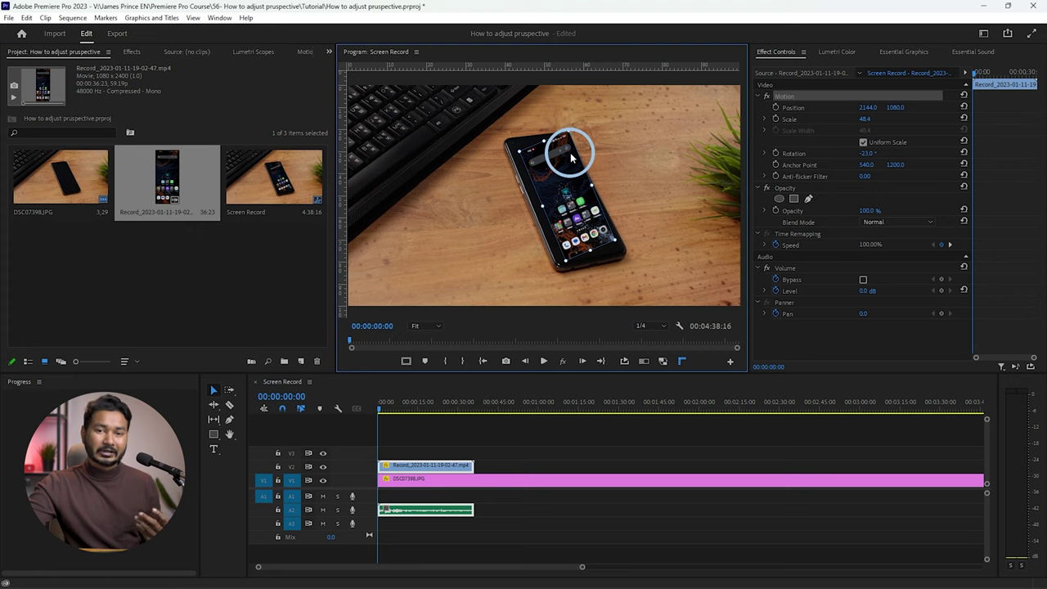
pyautogui.hotkey('ctrl', 'z')
pyautogui.hotkey('ctrl', 'z')
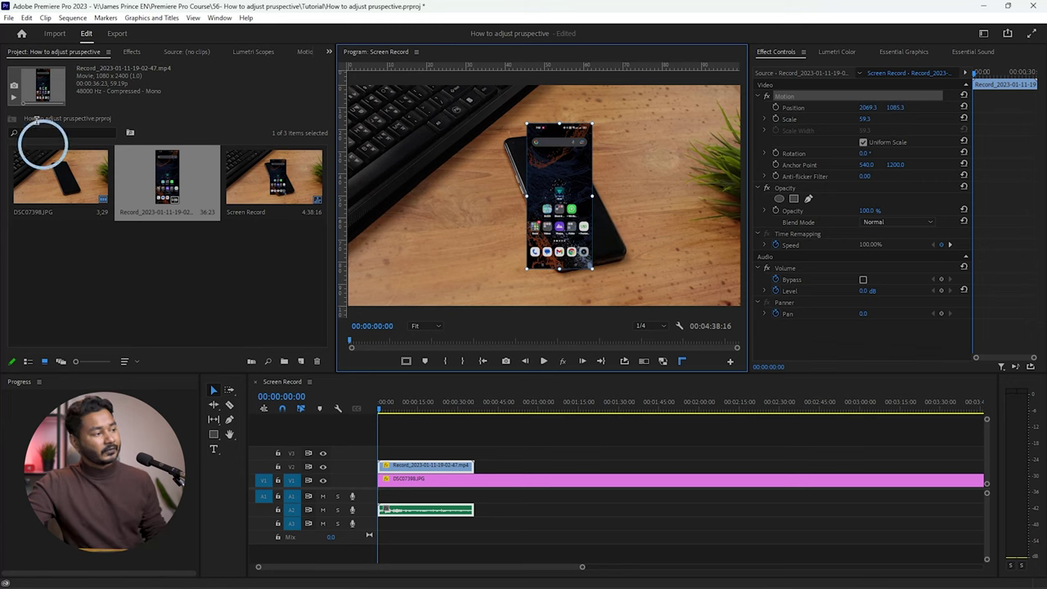
pyautogui.click(131, 52)
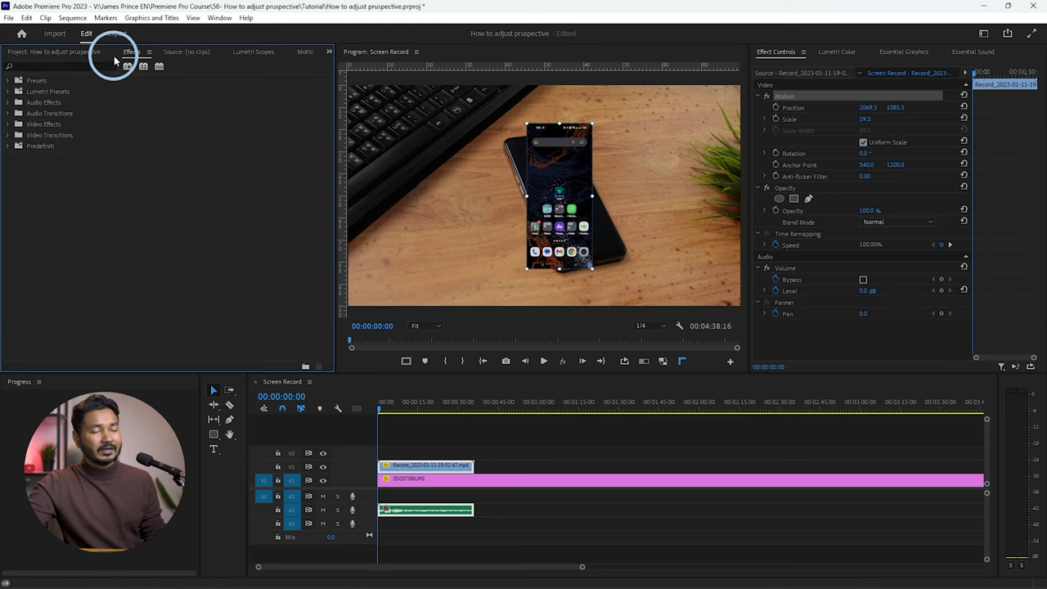
# Search 'Corner' in the Effects panel and apply Corner Pin to the V2 screen recording clip.
pyautogui.click(219, 18)
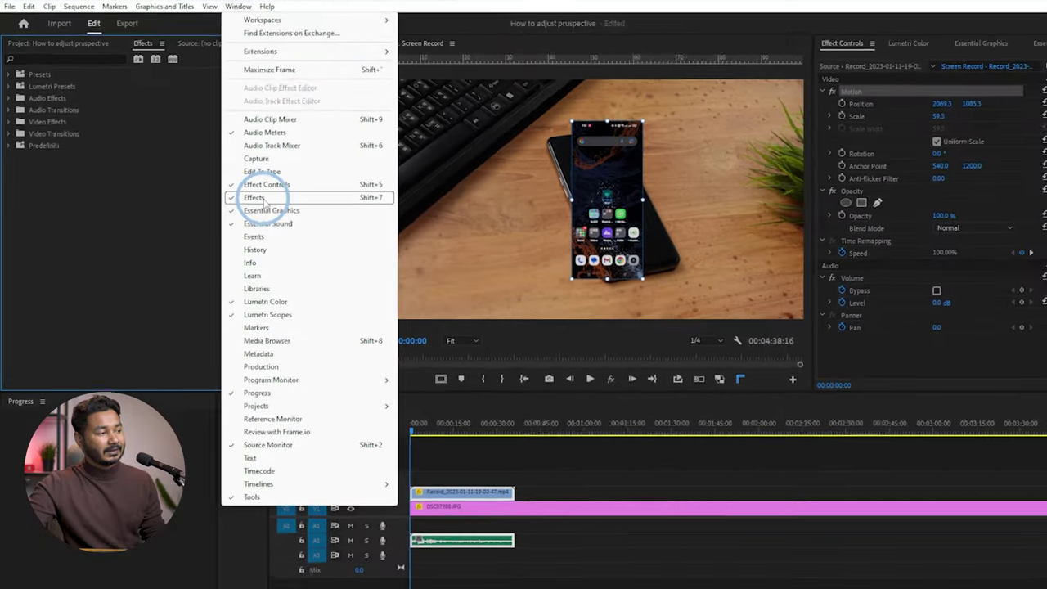
pyautogui.click(360, 212)
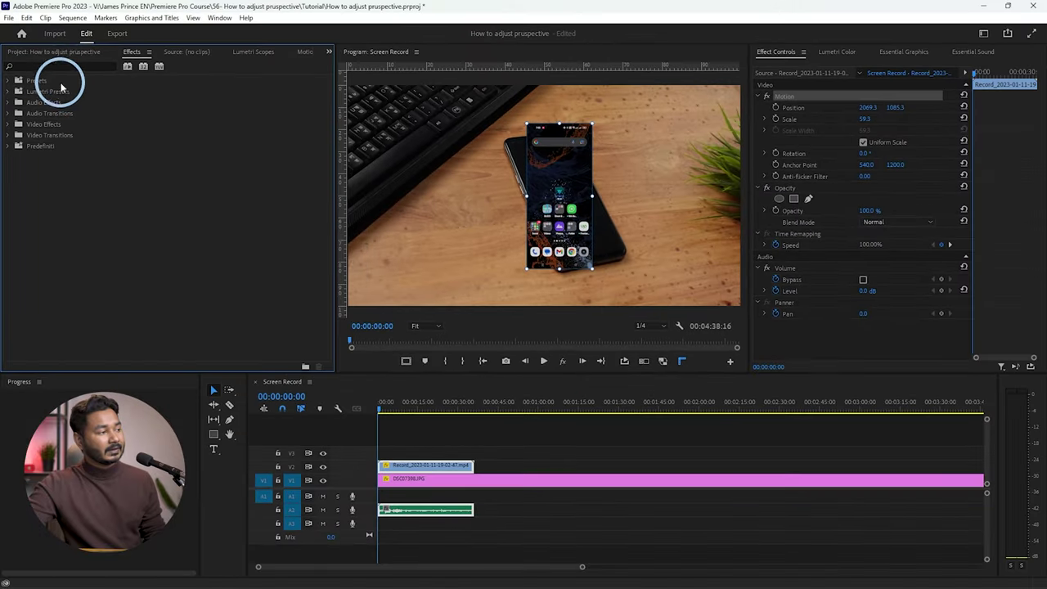
pyautogui.write('Corner')
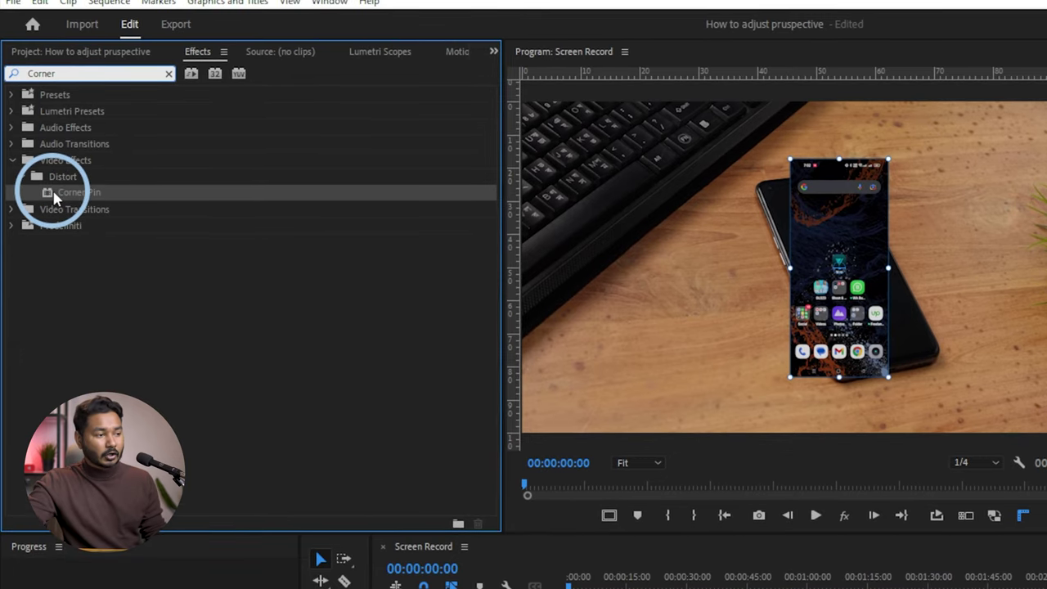
pyautogui.moveTo(54, 196); pyautogui.dragTo(627, 588)
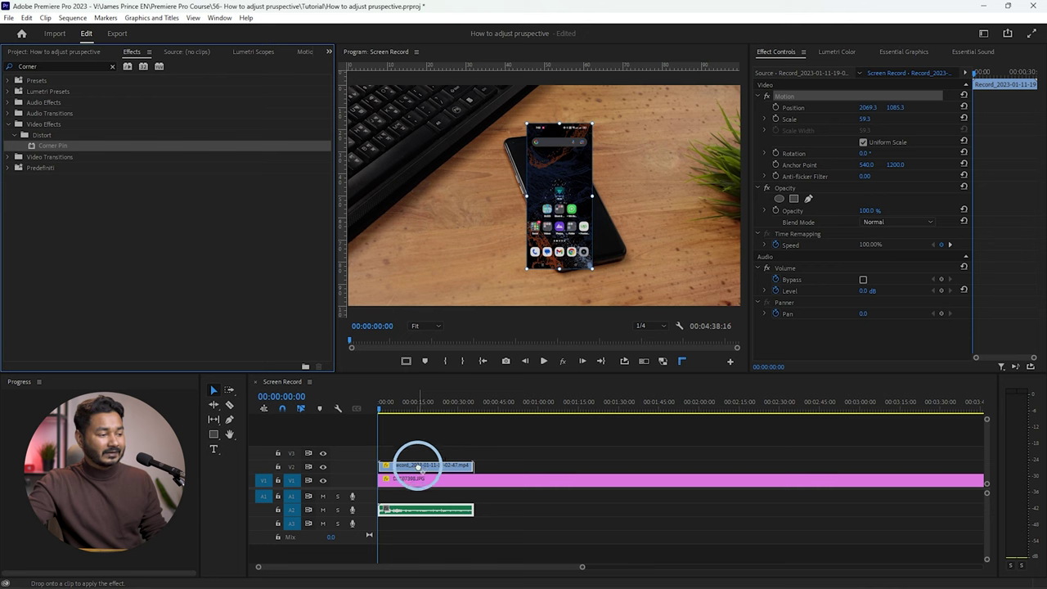
pyautogui.moveTo(412, 465); pyautogui.dragTo(413, 463)
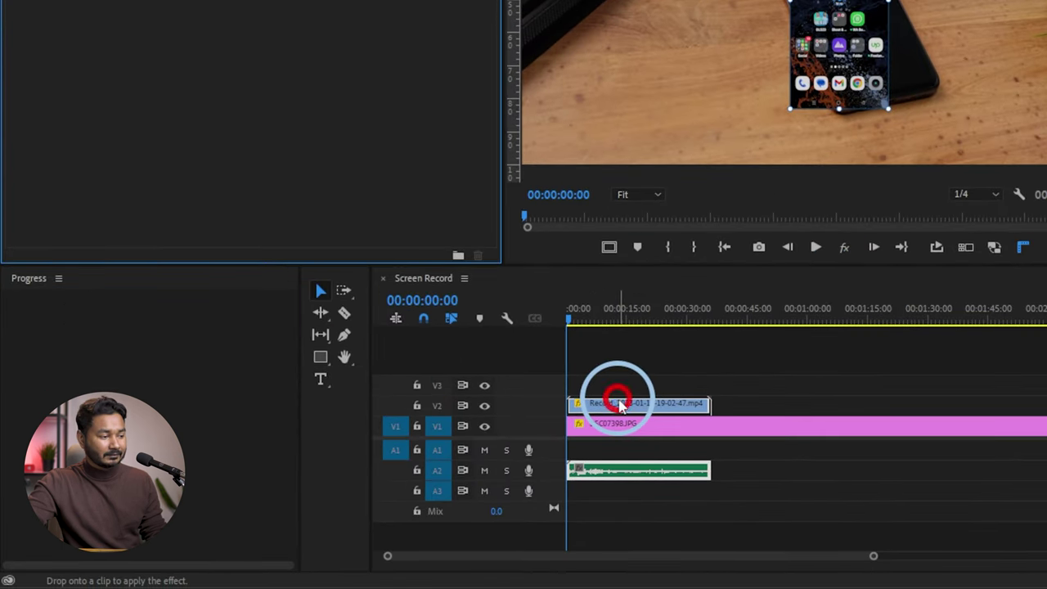
pyautogui.moveTo(619, 404); pyautogui.dragTo(619, 405)
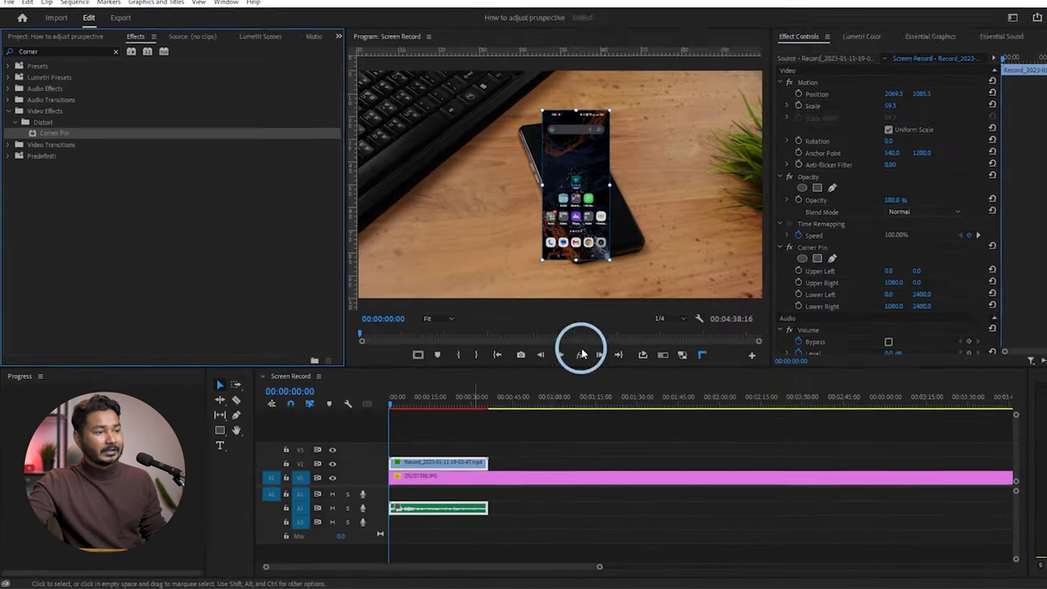
pyautogui.click(783, 54)
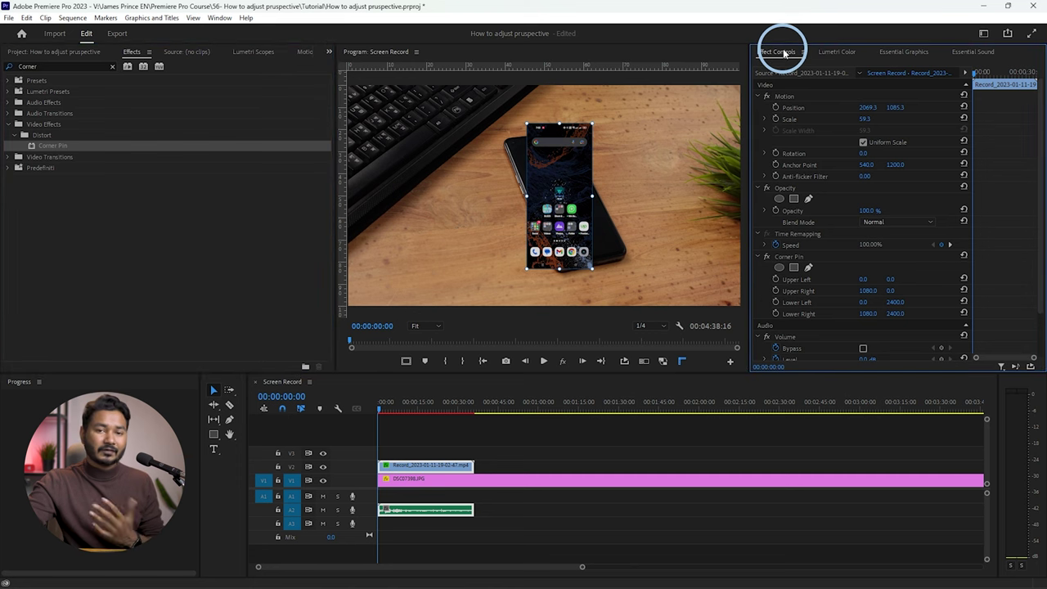
# Select the Corner Pin effect in Effect Controls so its handles appear on the preview.
pyautogui.click(219, 18)
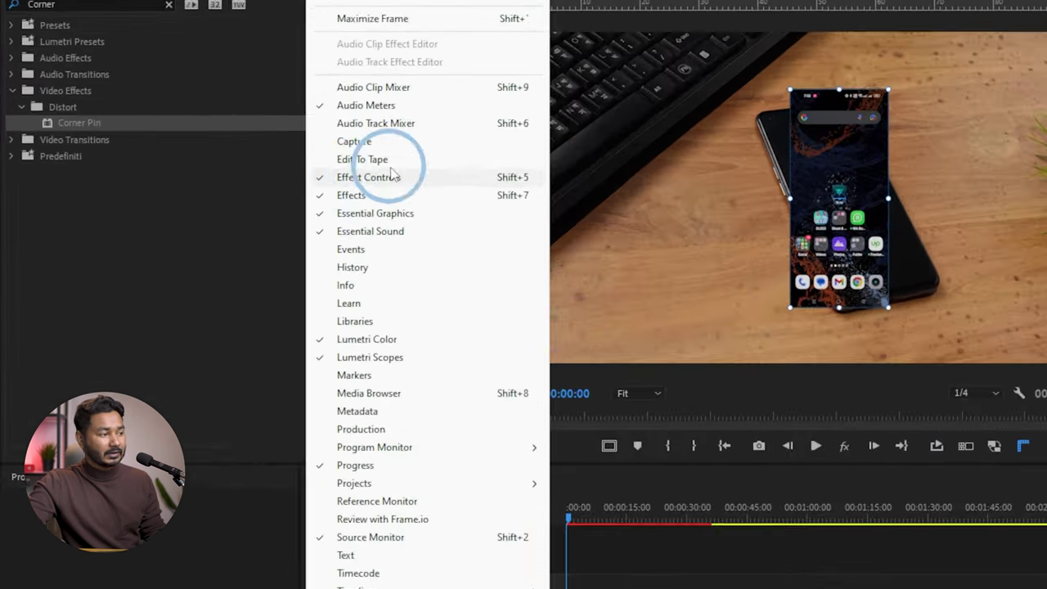
pyautogui.click(342, 199)
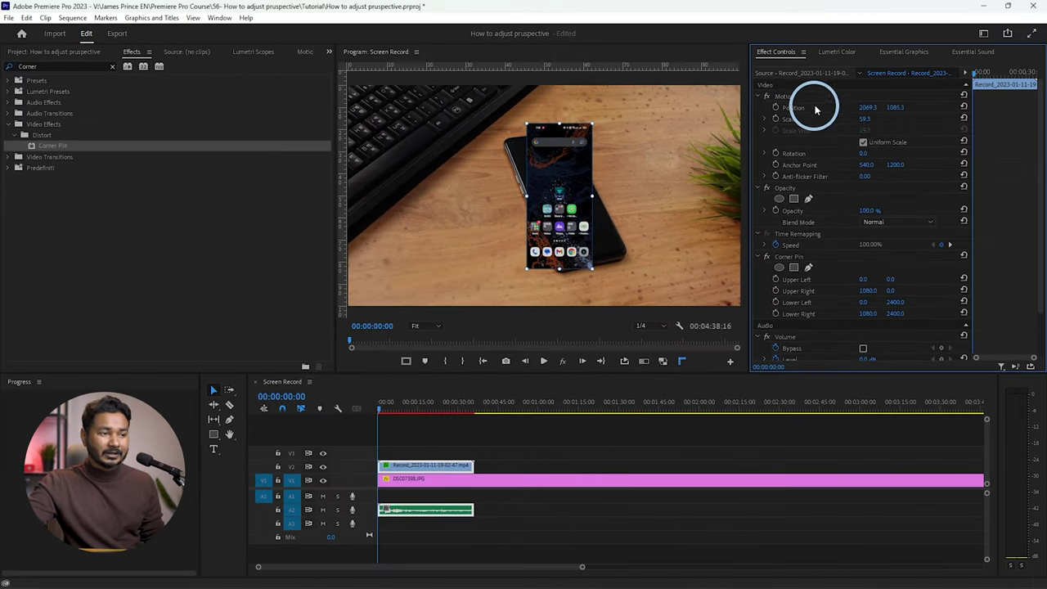
pyautogui.scroll(-2, 816, 109)
pyautogui.click(790, 205)
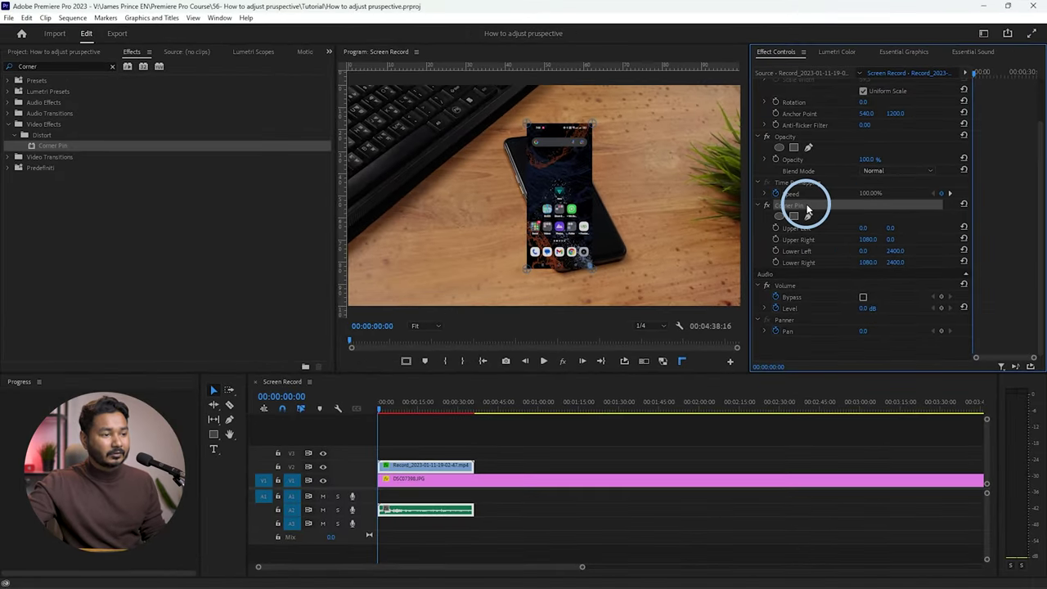
# Drag the Corner Pin handles onto the phone's corners, e.g. Lower Right 1555.7, 2040.4.
pyautogui.moveTo(530, 133); pyautogui.dragTo(526, 129)
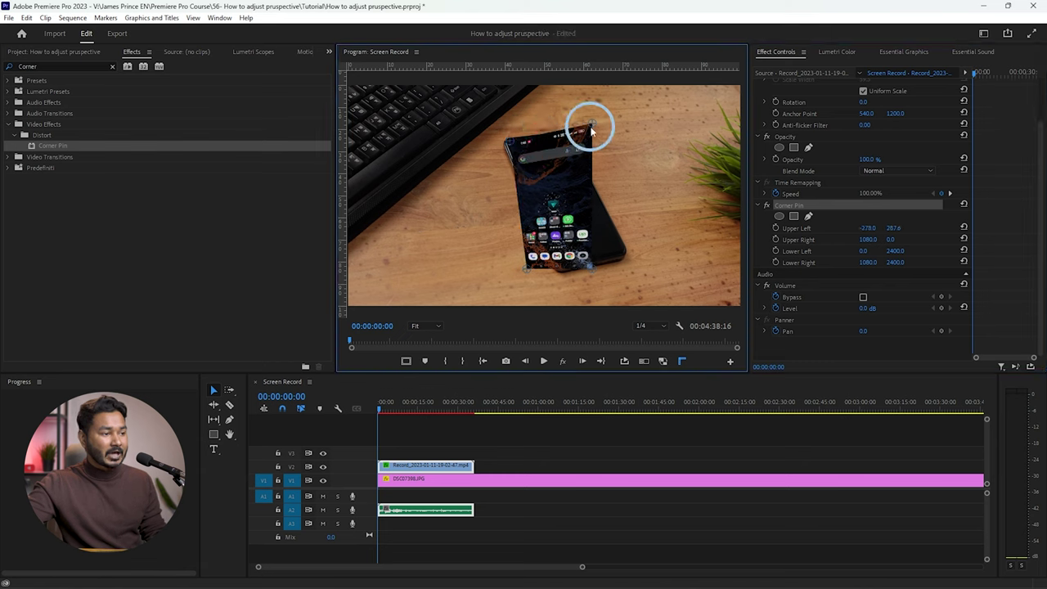
pyautogui.moveTo(571, 139); pyautogui.dragTo(565, 142)
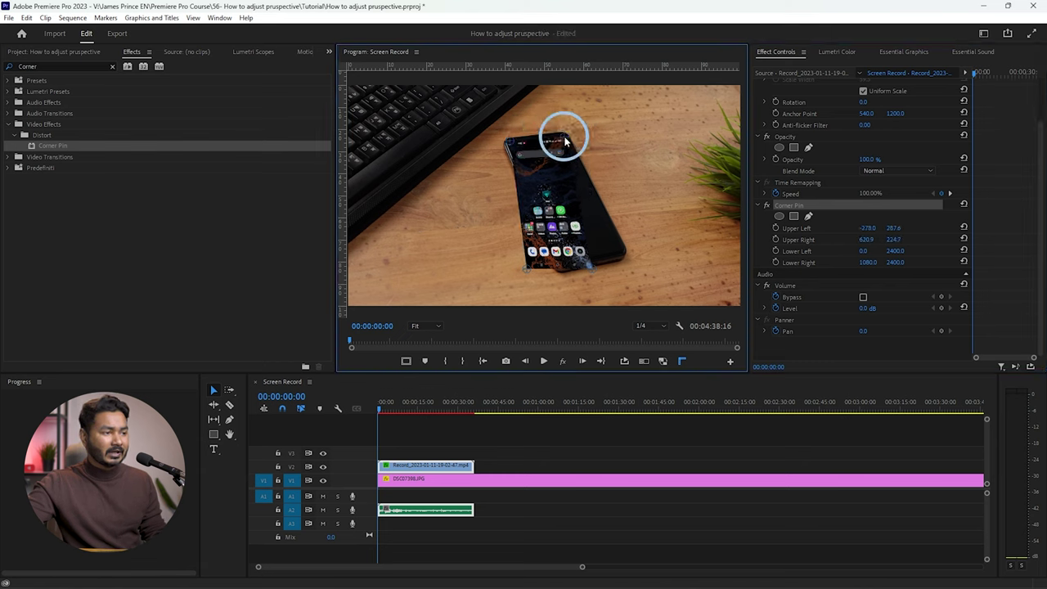
pyautogui.click(563, 135)
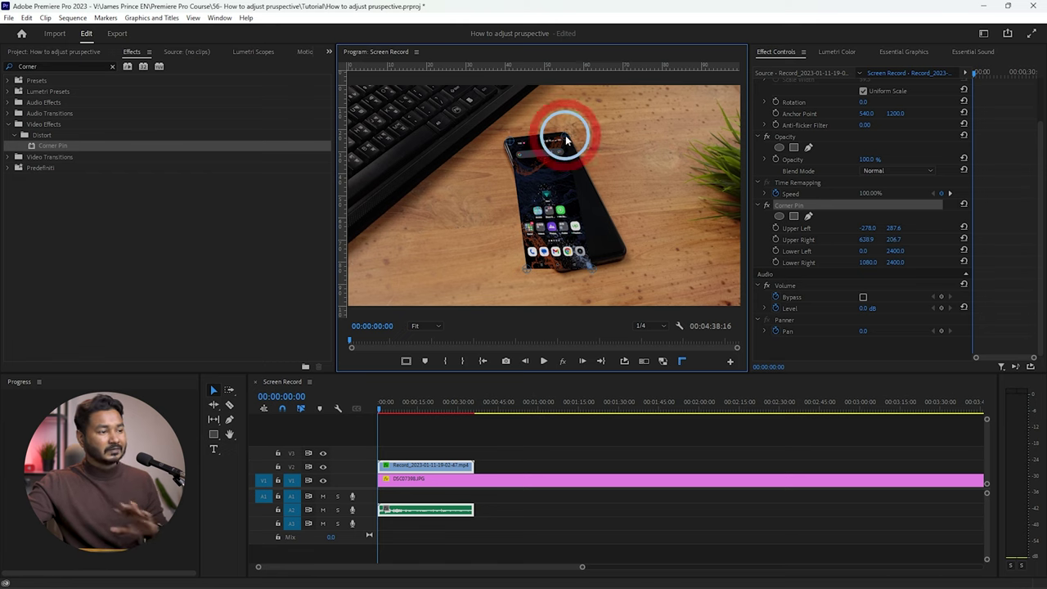
pyautogui.moveTo(624, 257); pyautogui.dragTo(621, 251)
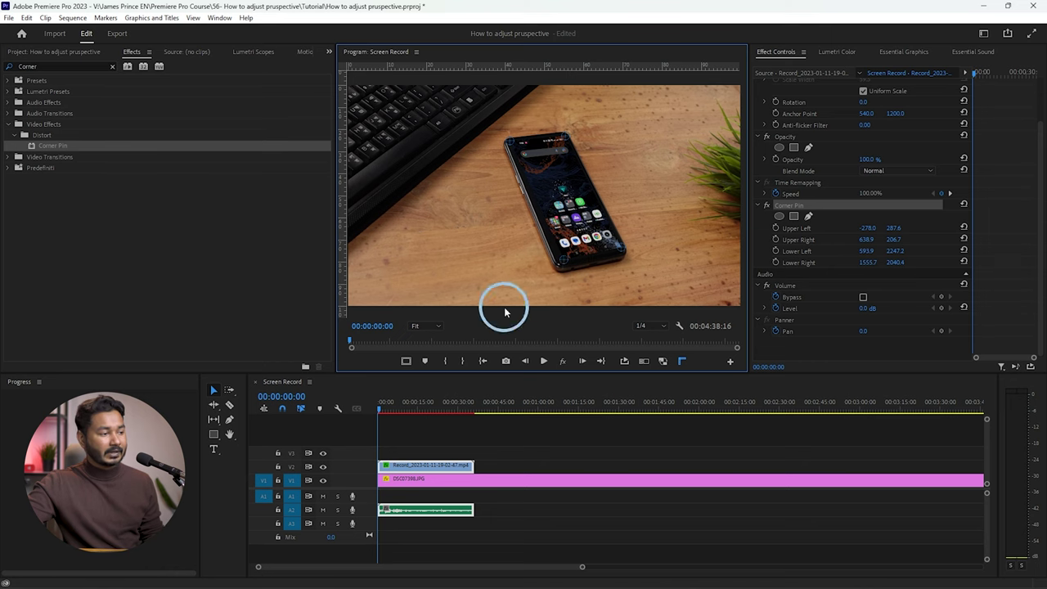
pyautogui.click(431, 328)
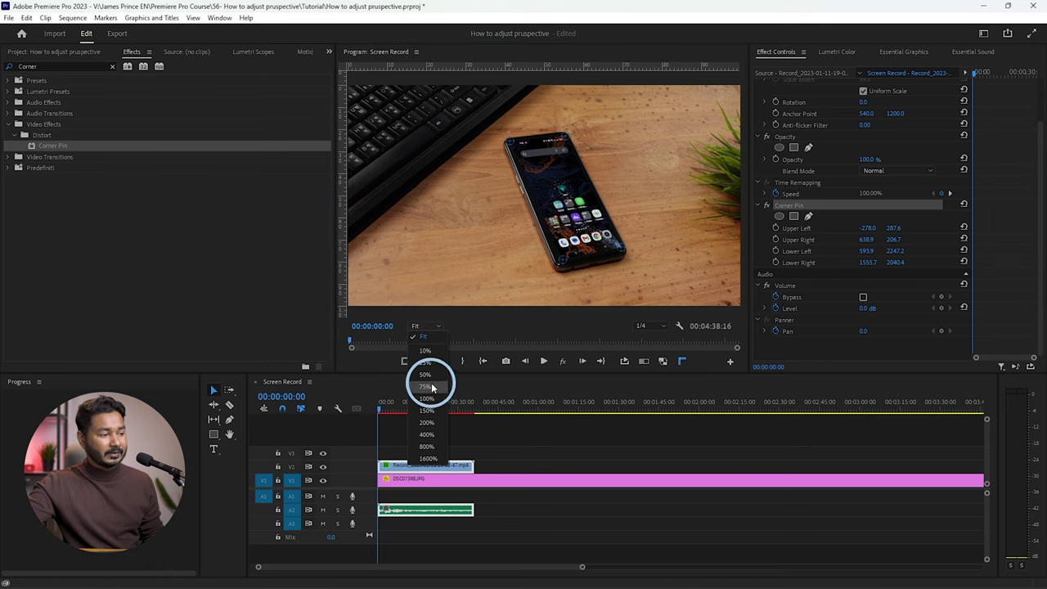
pyautogui.click(577, 211)
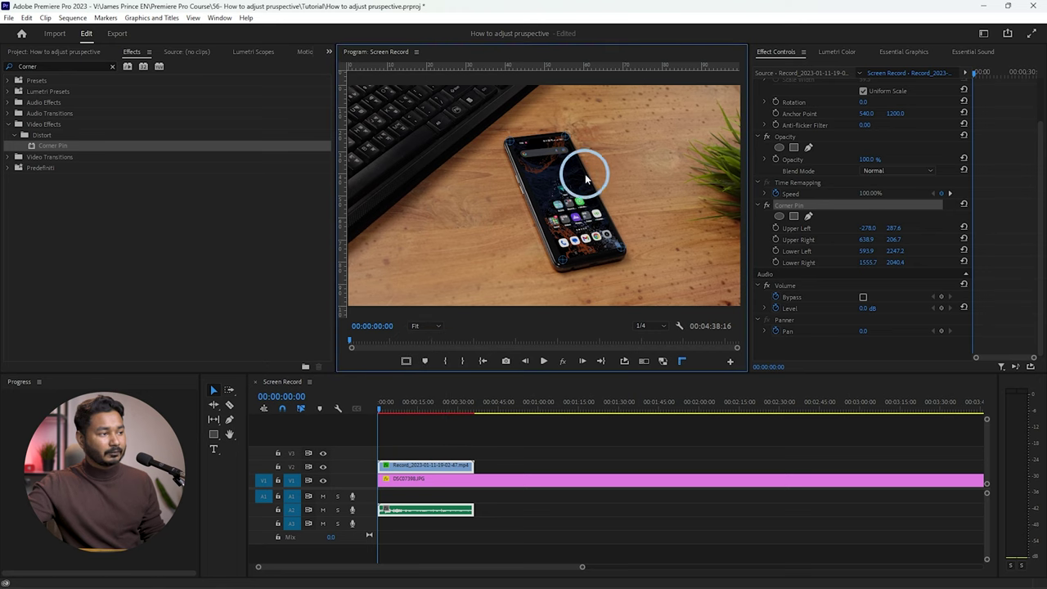
# In a maximized preview, nudge the bottom-left and top-right corners (Lower Left 556.1, 2269.1), then play.
pyautogui.press('`')
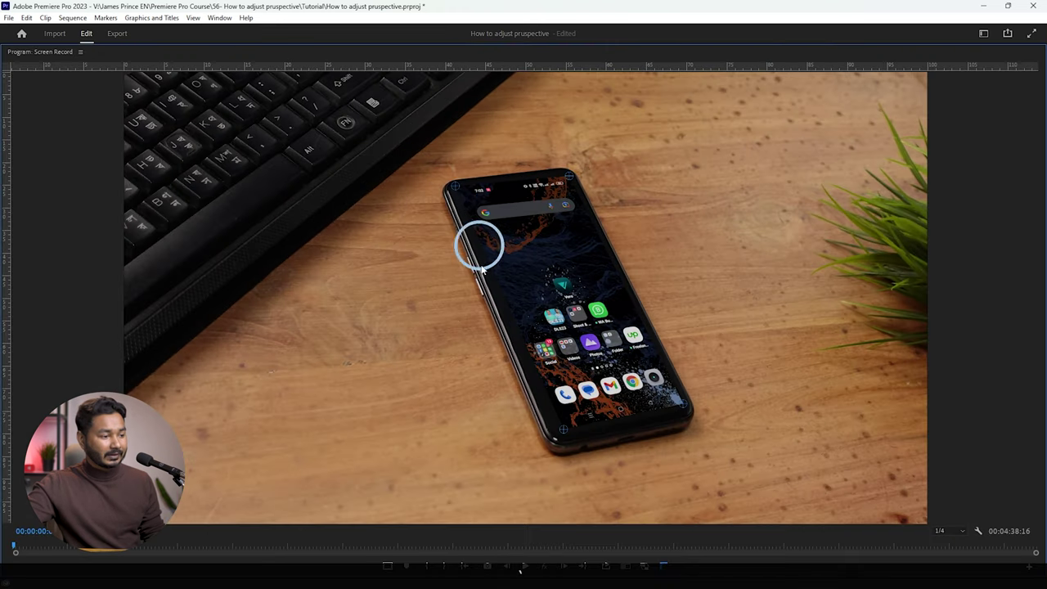
pyautogui.moveTo(563, 428); pyautogui.dragTo(557, 432)
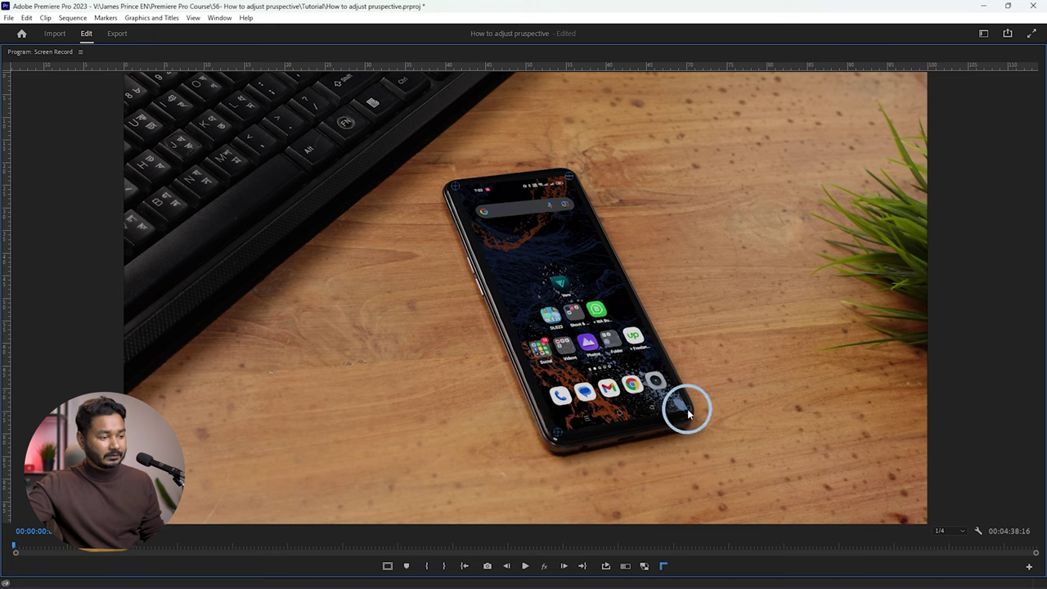
pyautogui.moveTo(567, 177); pyautogui.dragTo(565, 174)
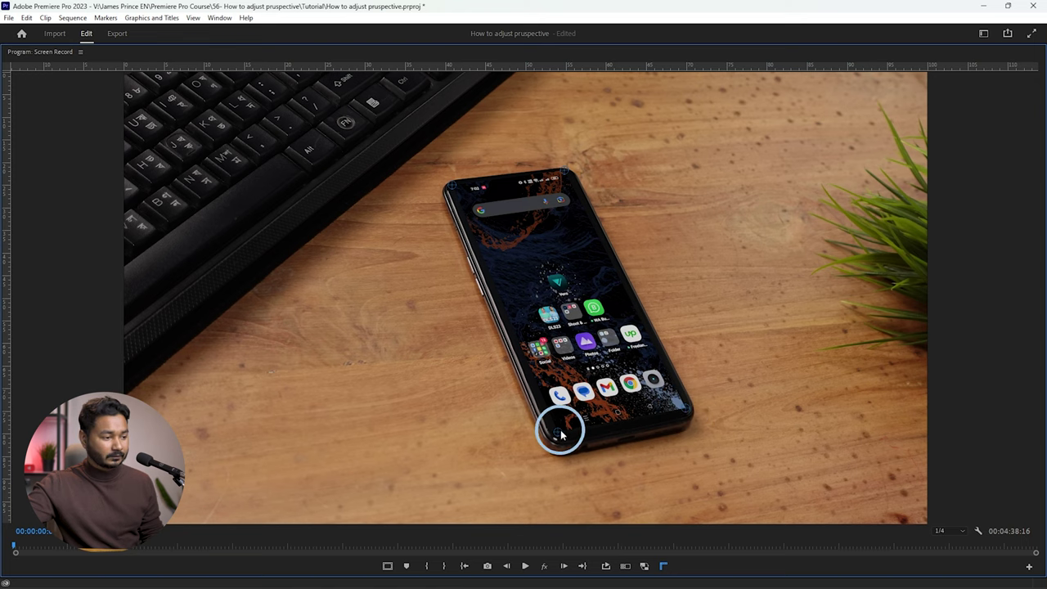
pyautogui.press('space')
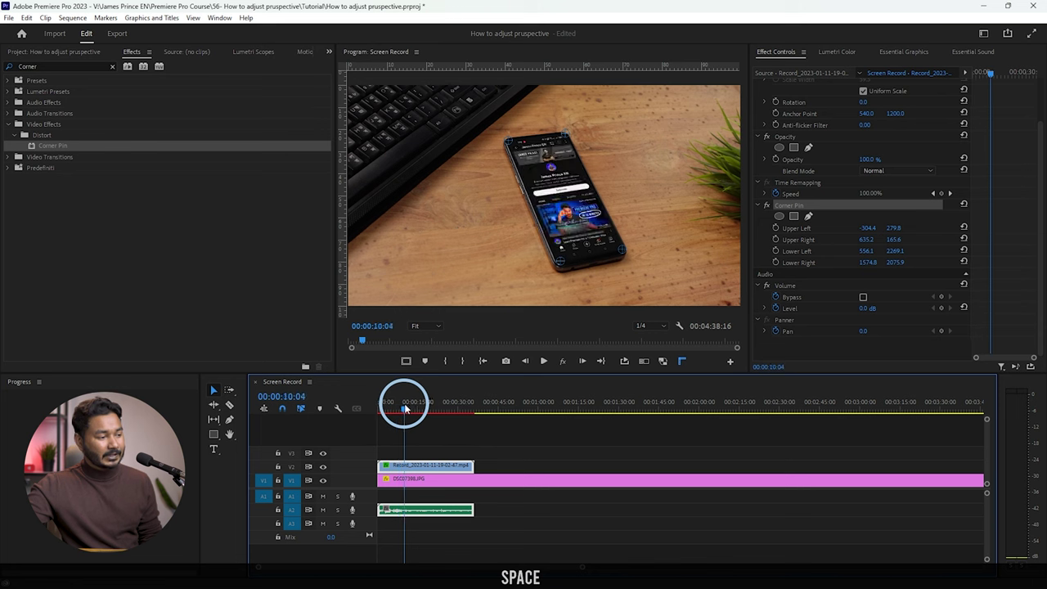
# Trim both clips' openings at about 00:00:09:20 so the sequence runs 00:00:26:10, then review it.
pyautogui.moveTo(404, 408); pyautogui.dragTo(390, 401)
pyautogui.press('space')
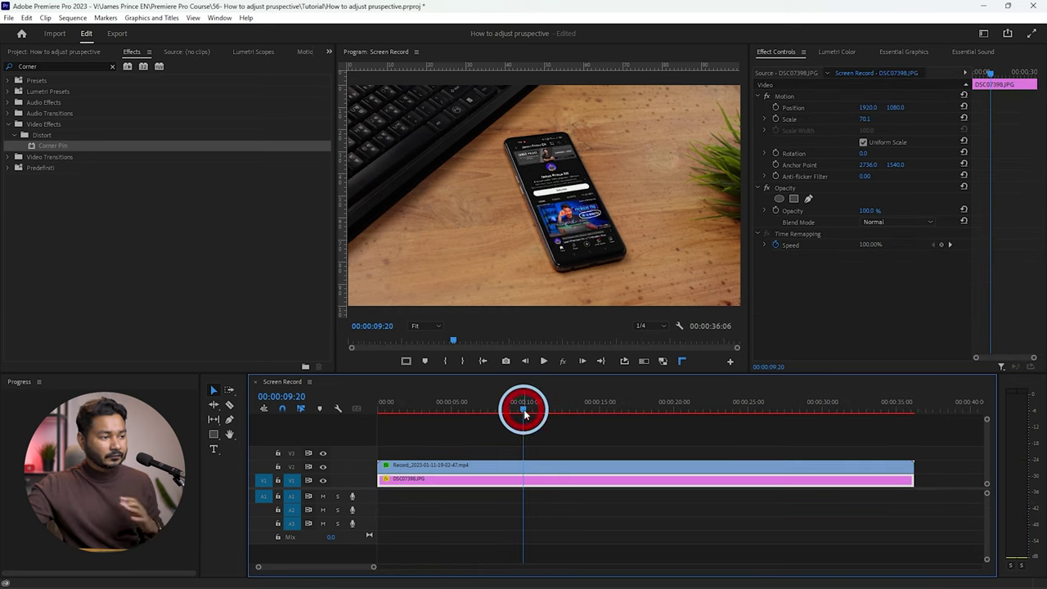
pyautogui.click(525, 413)
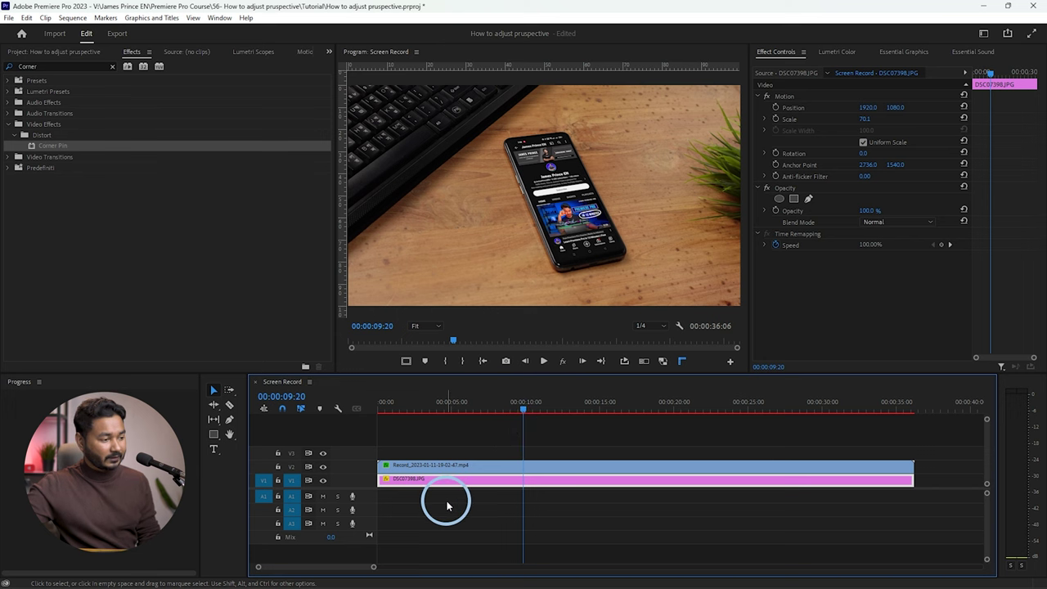
pyautogui.press('Home')
pyautogui.press('space')
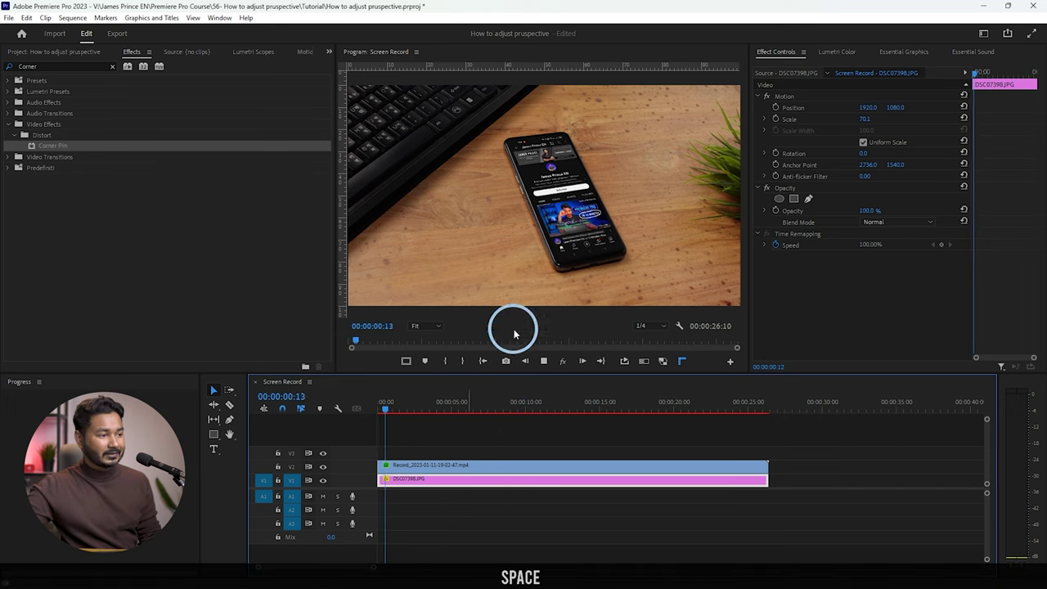
pyautogui.moveTo(421, 410); pyautogui.dragTo(547, 415)
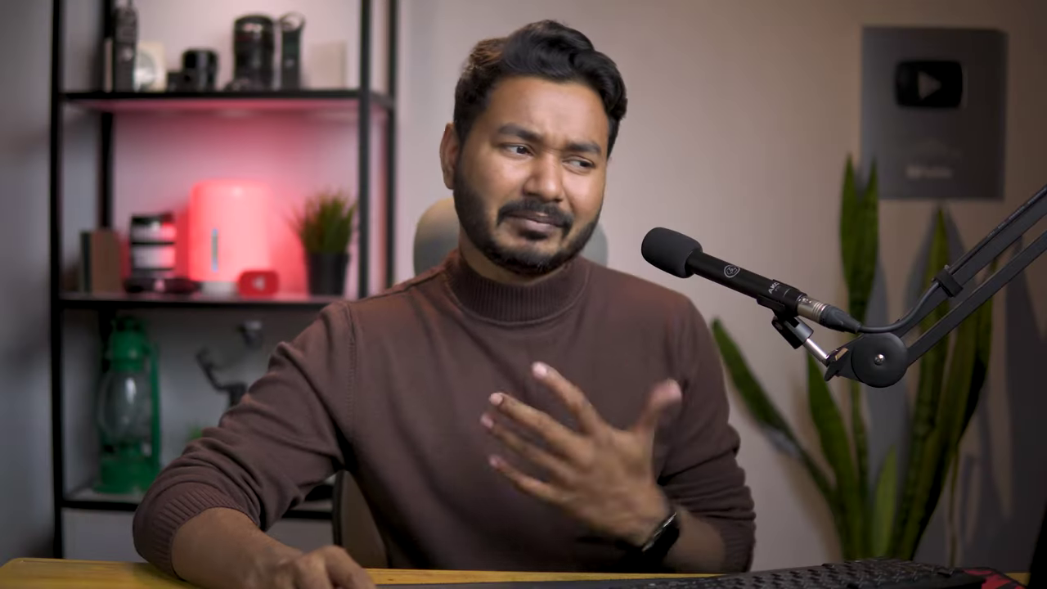
pyautogui.click(421, 470)
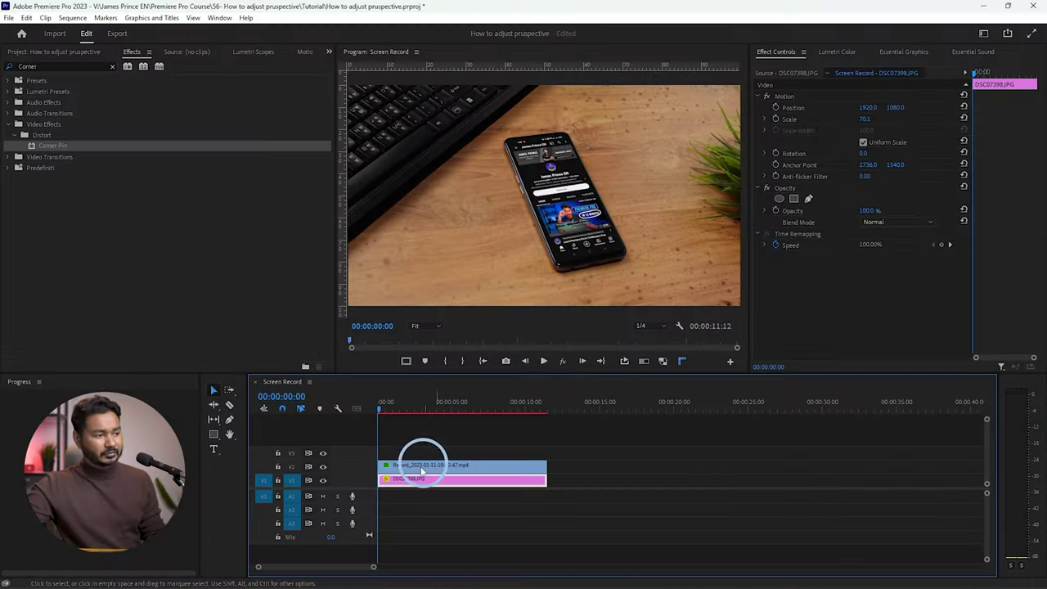
# Keep System Default - Microphone as the A1 voice-over source and close the record settings.
pyautogui.click(334, 548)
pyautogui.rightClick(373, 500)
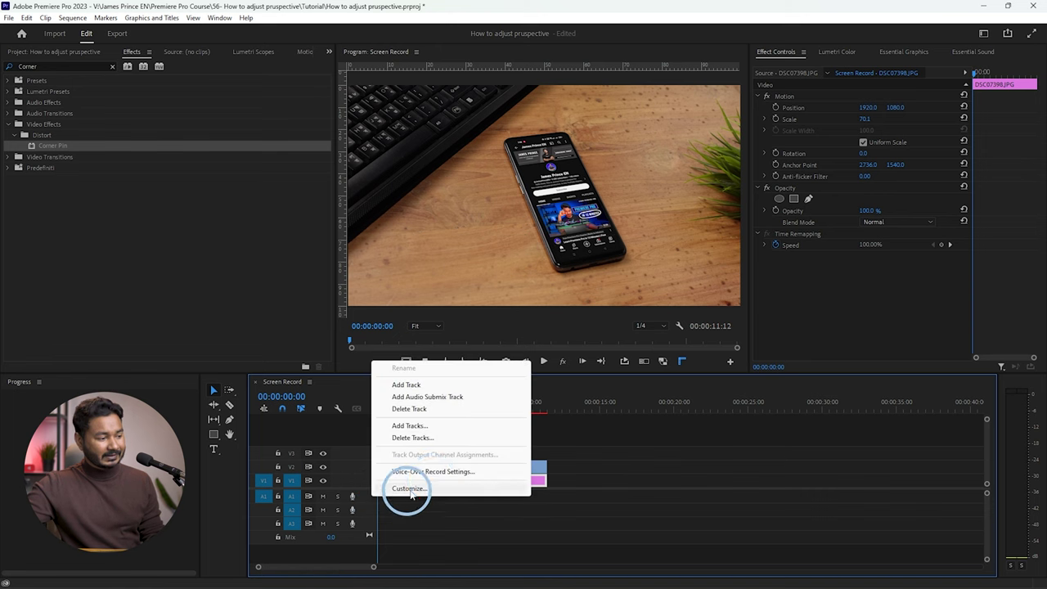
pyautogui.click(426, 470)
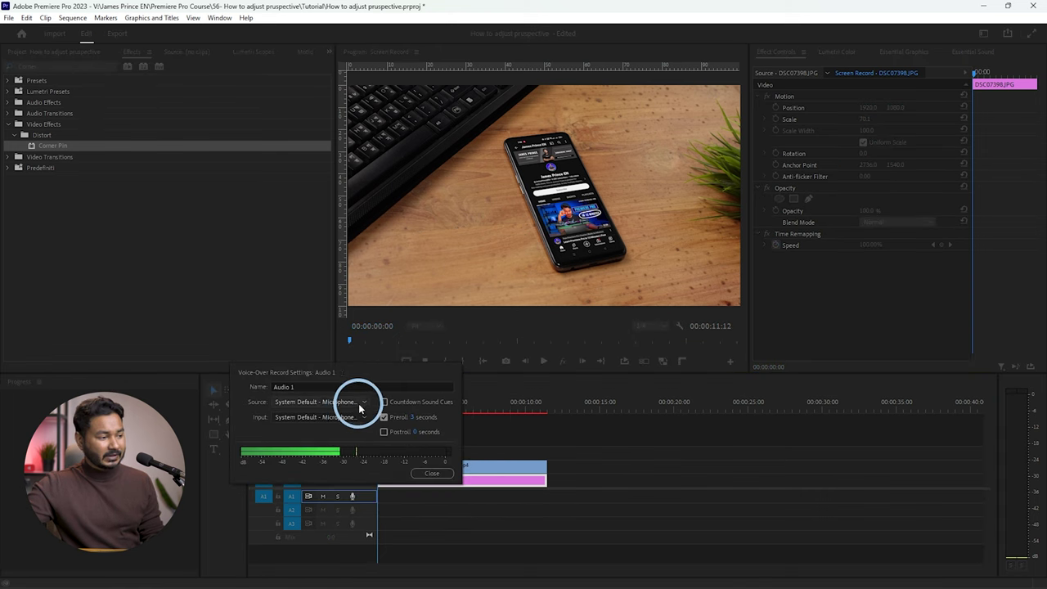
pyautogui.click(351, 405)
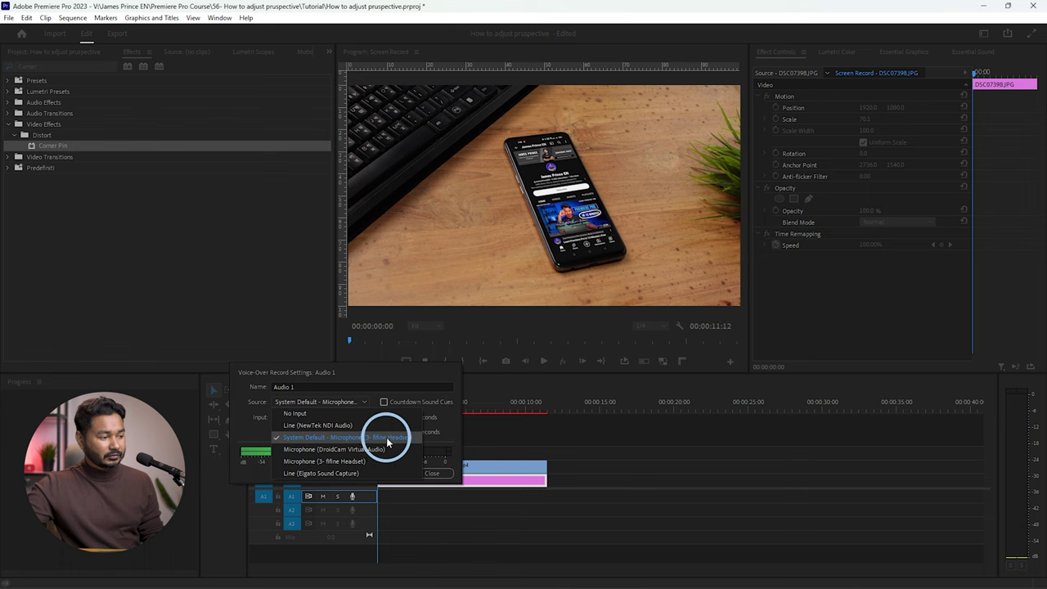
pyautogui.click(388, 442)
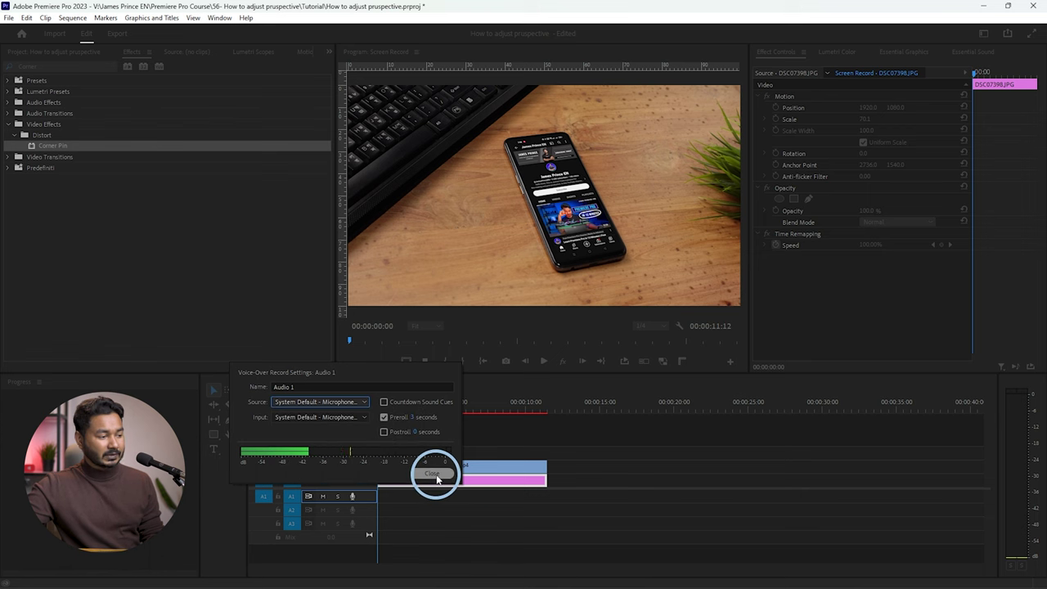
pyautogui.click(432, 473)
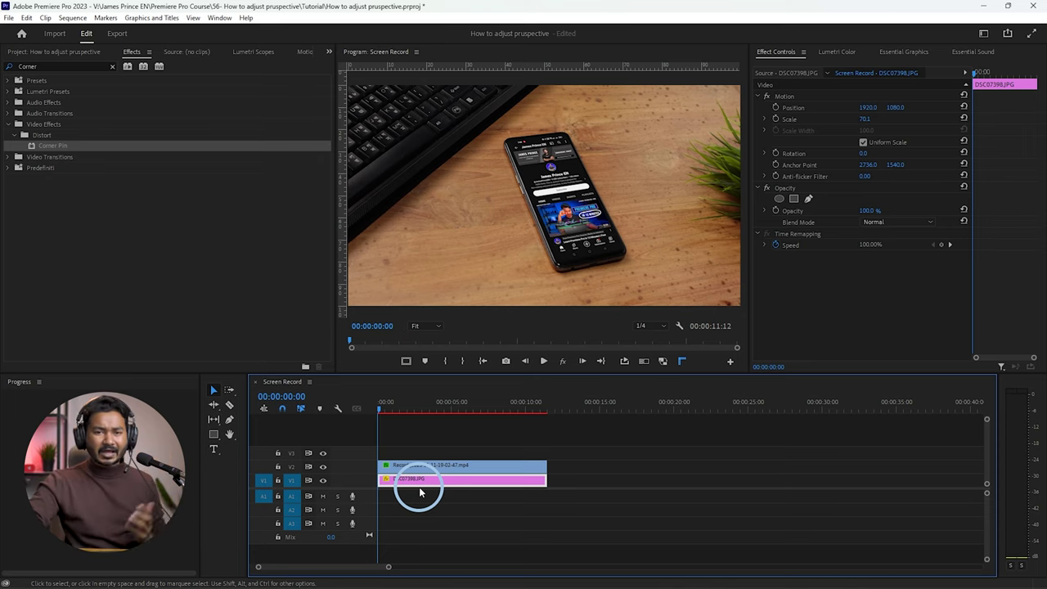
# Record about eight seconds of voice-over on A1, then return to the sequence start and deselect.
pyautogui.click(353, 496)
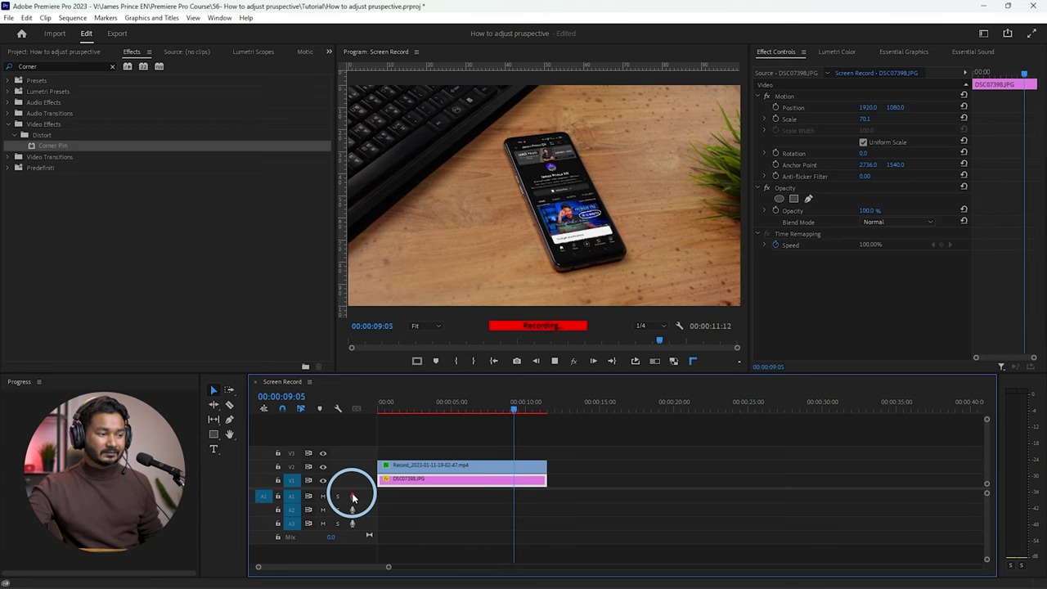
pyautogui.press('space')
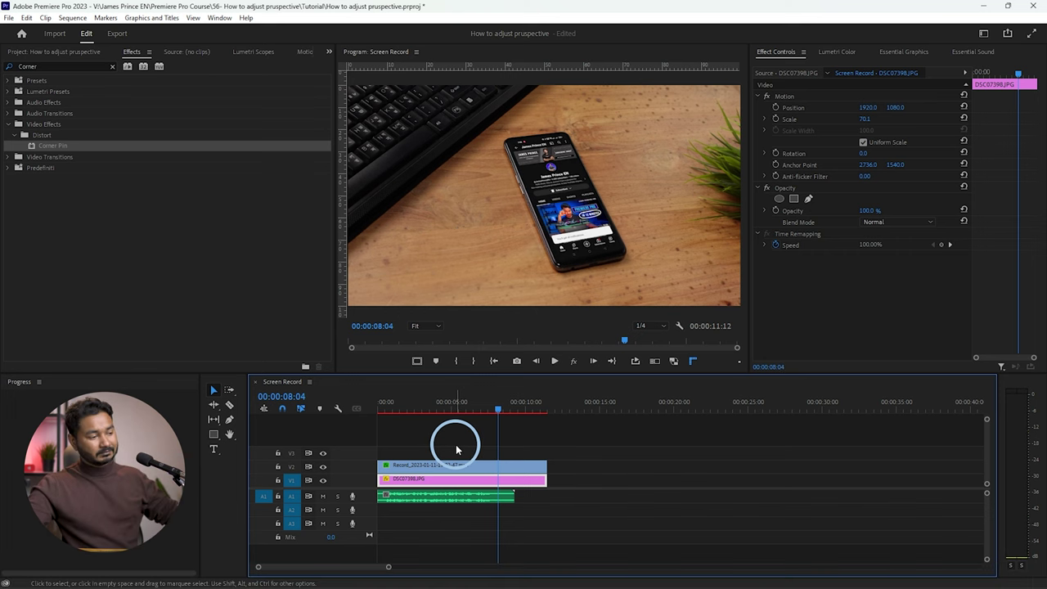
pyautogui.click(380, 408)
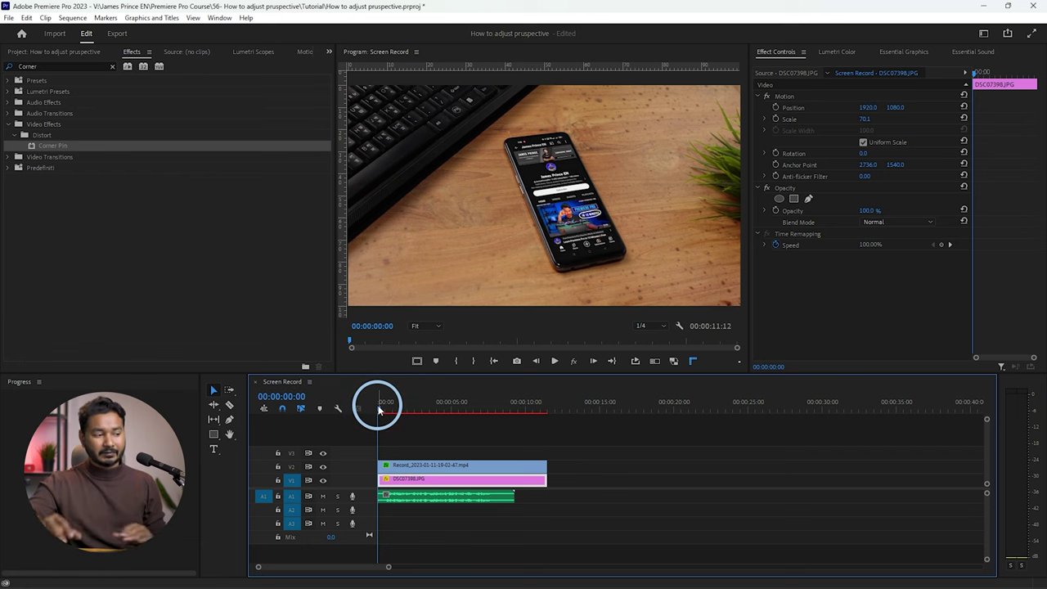
pyautogui.click(417, 444)
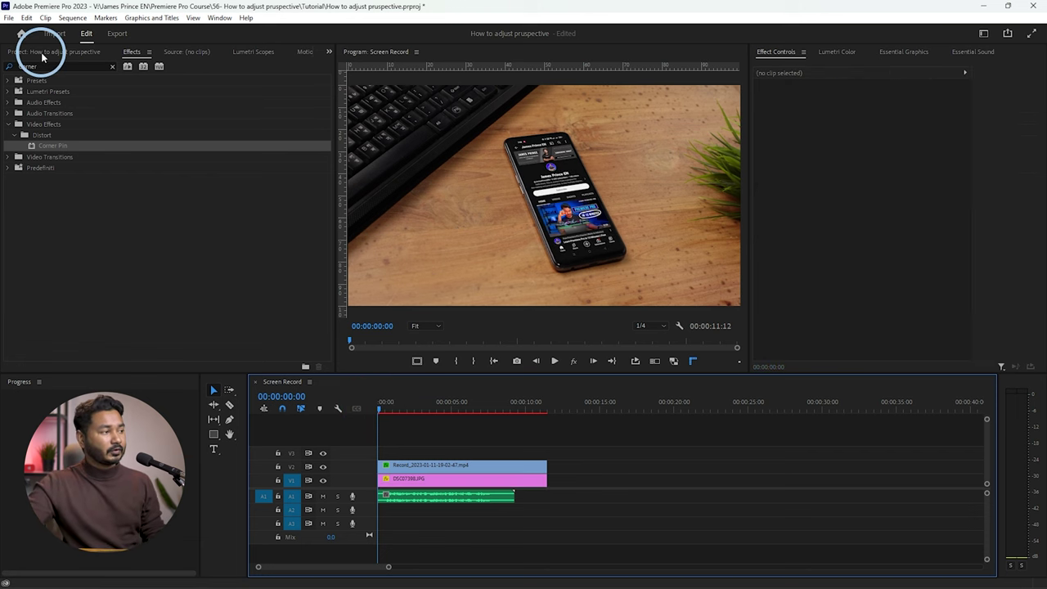
# Create a 3840×2160 Adjustment Layer and place it on V3 at 00:00.
pyautogui.click(49, 52)
pyautogui.click(303, 335)
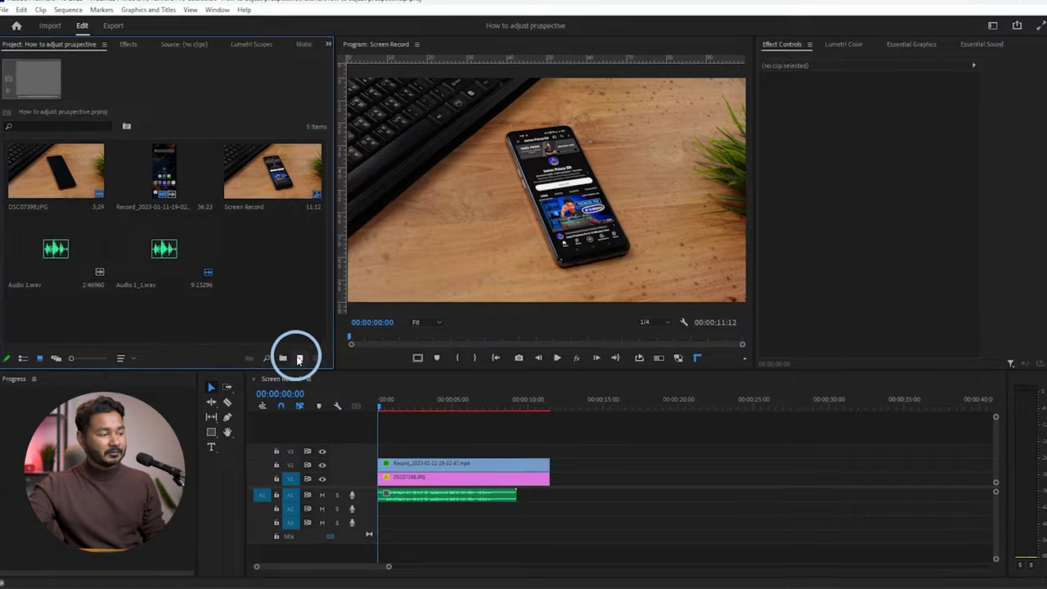
pyautogui.click(301, 363)
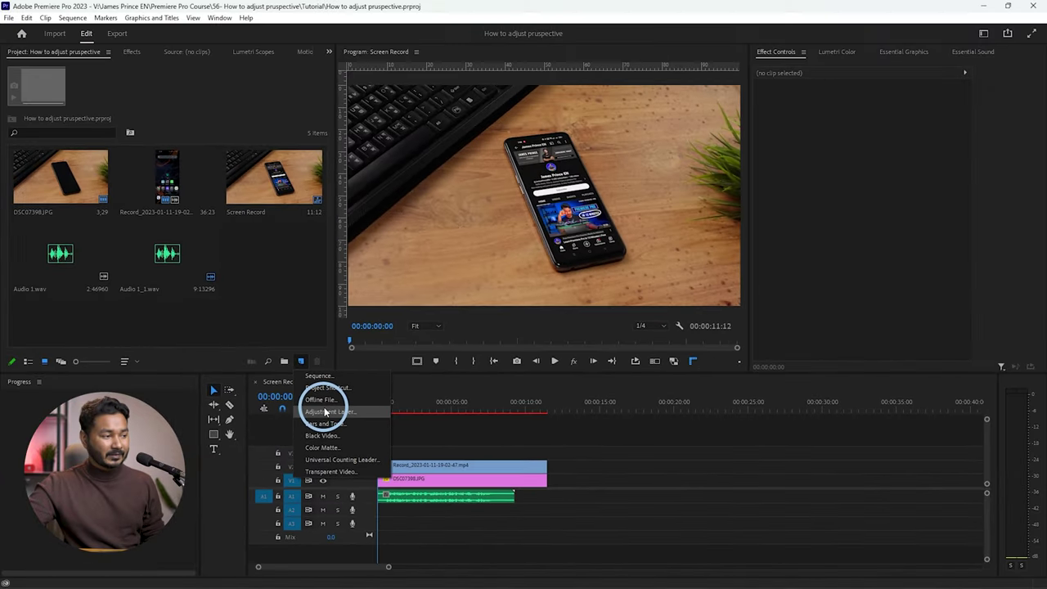
pyautogui.click(289, 325)
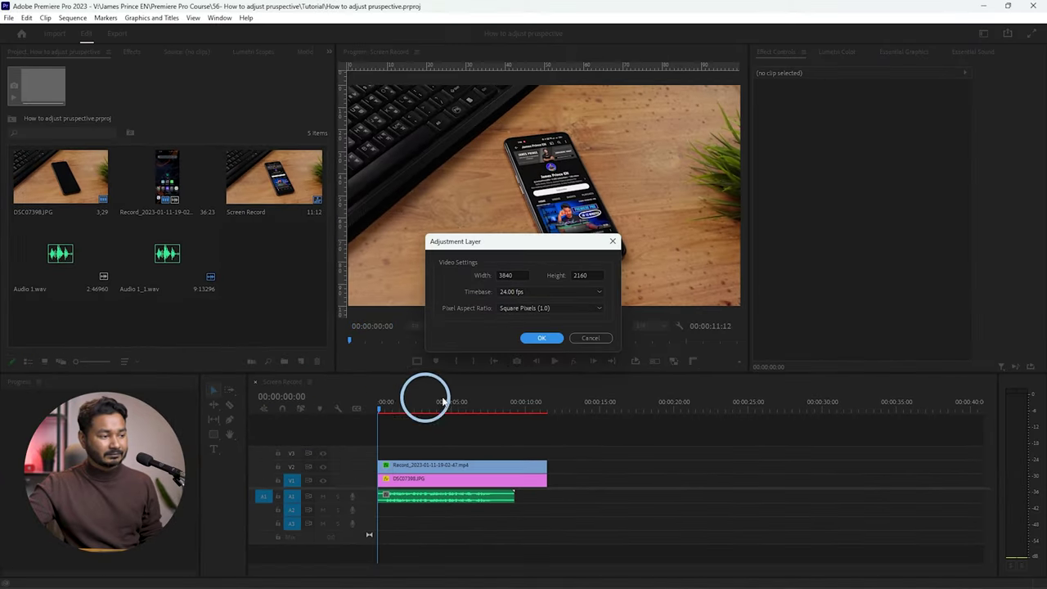
pyautogui.click(543, 339)
pyautogui.moveTo(269, 254); pyautogui.dragTo(539, 438)
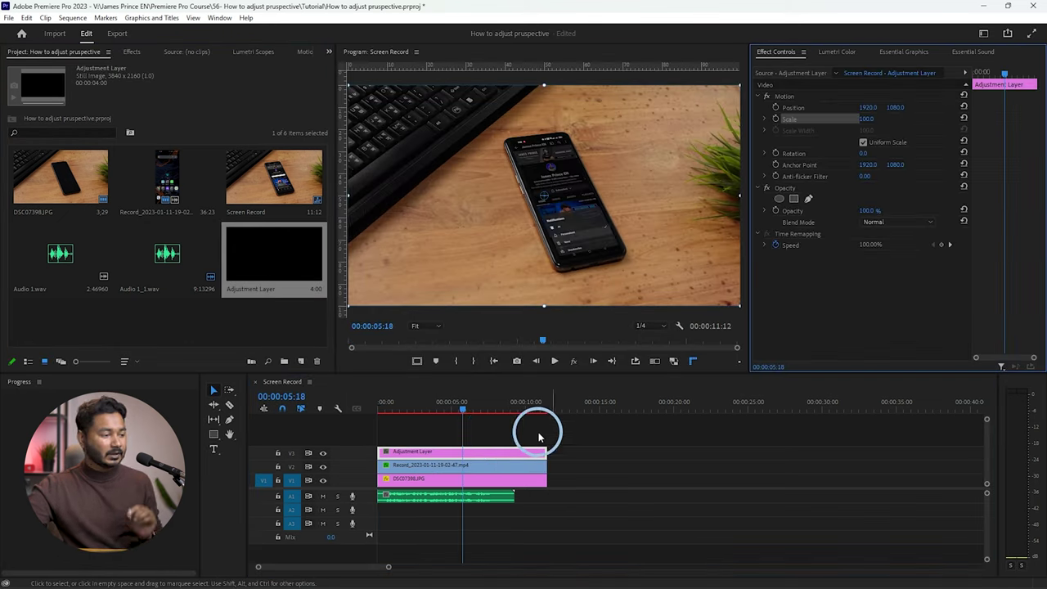
# Scrub the adjustment layer's Motion Scale up to 161.
pyautogui.click(450, 465)
pyautogui.click(787, 53)
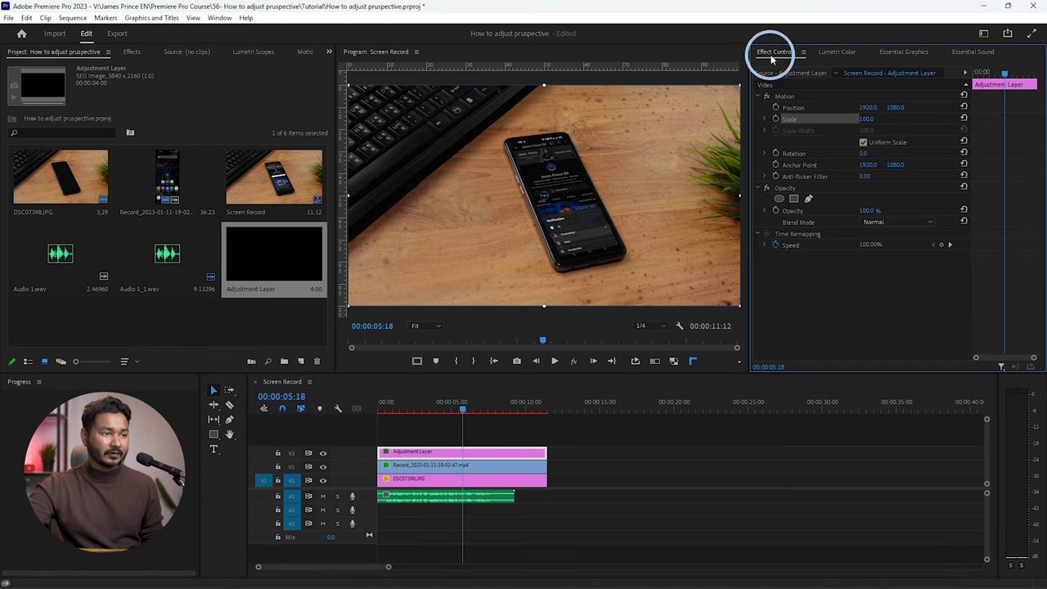
pyautogui.click(811, 95)
pyautogui.click(851, 119)
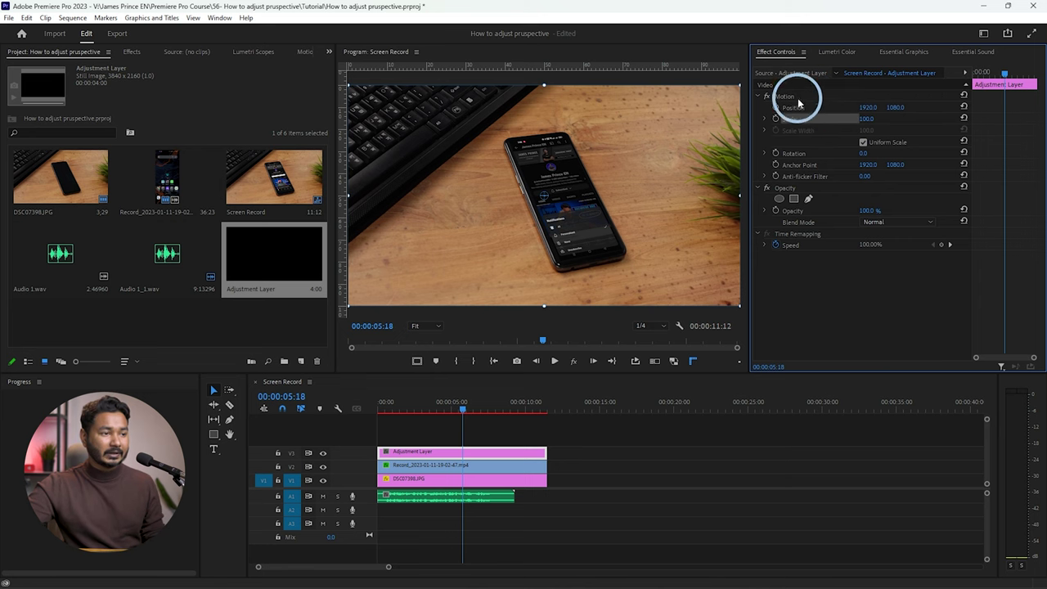
pyautogui.moveTo(865, 121); pyautogui.dragTo(898, 117)
# Undo the scale change back to 100 and bring the Effects list back.
pyautogui.click(612, 199)
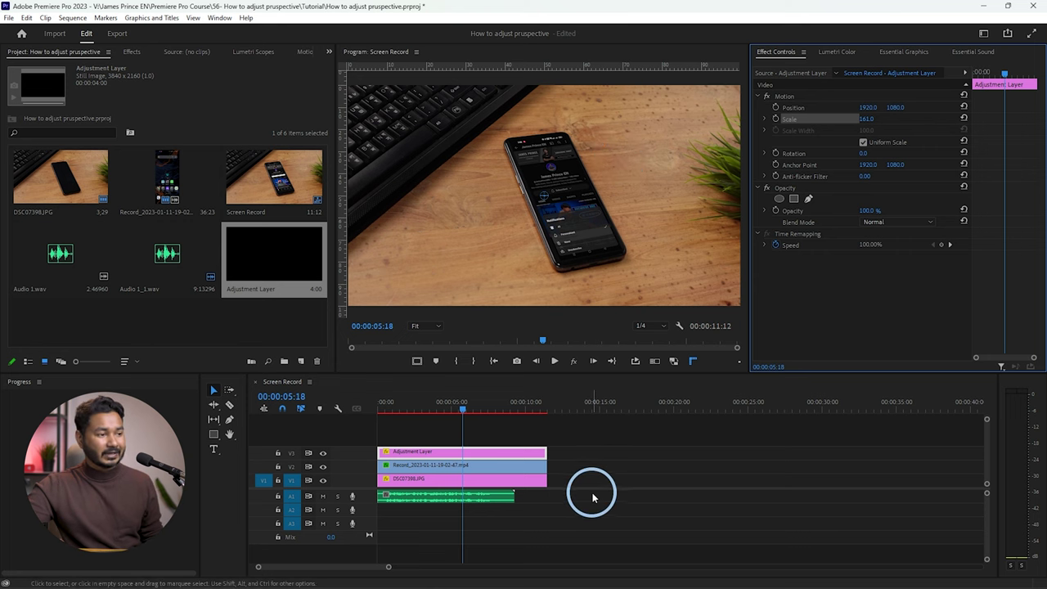
pyautogui.hotkey('ctrl', 'z')
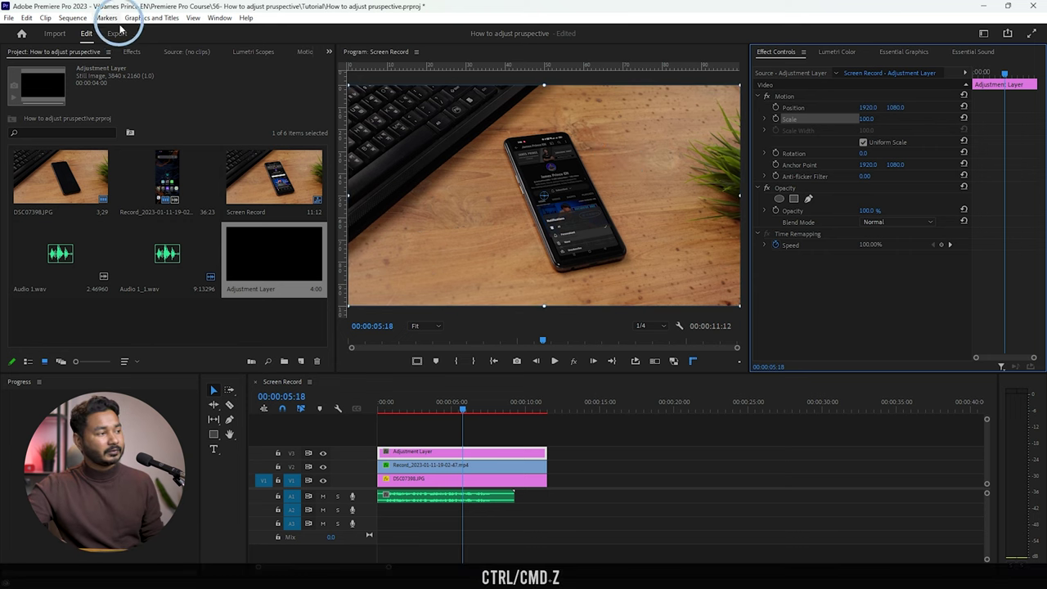
pyautogui.click(130, 52)
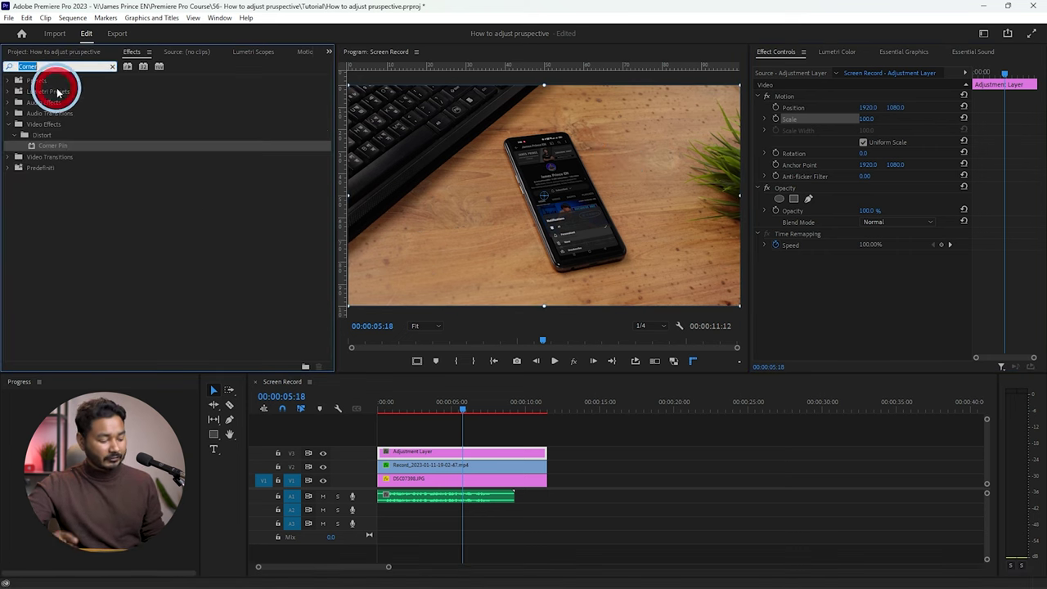
# Search 'transfor' and drop Distort > Transform onto the Adjustment Layer, then move the playhead to the start.
pyautogui.write('transfor')
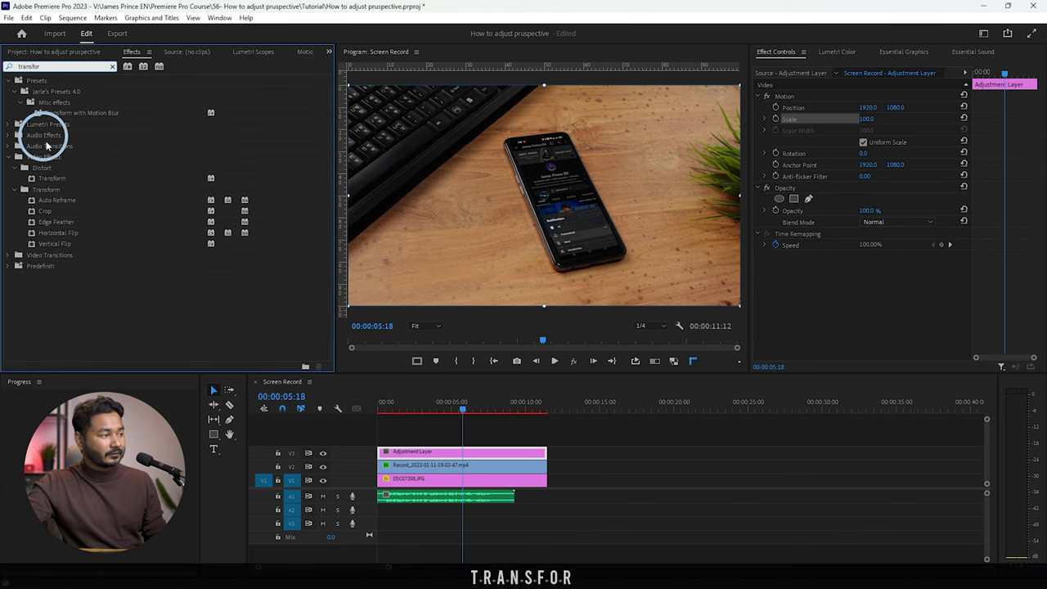
pyautogui.moveTo(52, 178); pyautogui.dragTo(471, 345)
pyautogui.moveTo(472, 448); pyautogui.dragTo(468, 453)
pyautogui.moveTo(1005, 76); pyautogui.dragTo(944, 84)
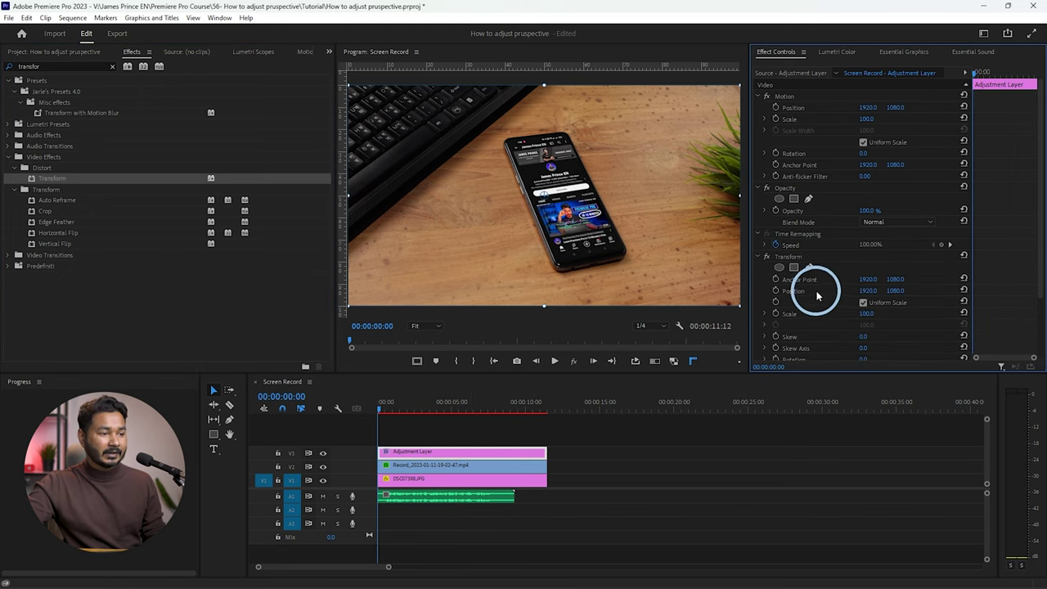
pyautogui.scroll(-3, 811, 290)
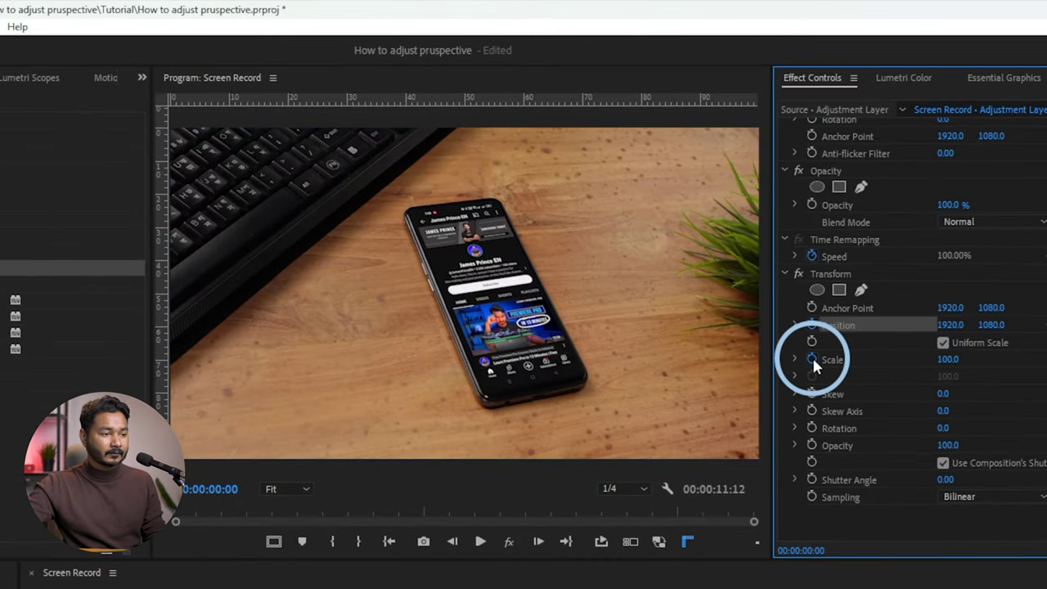
# Keyframe Transform Scale to 127 and Position to 1920, 1033 by 00:00:04:04, then play from the start.
pyautogui.click(811, 359)
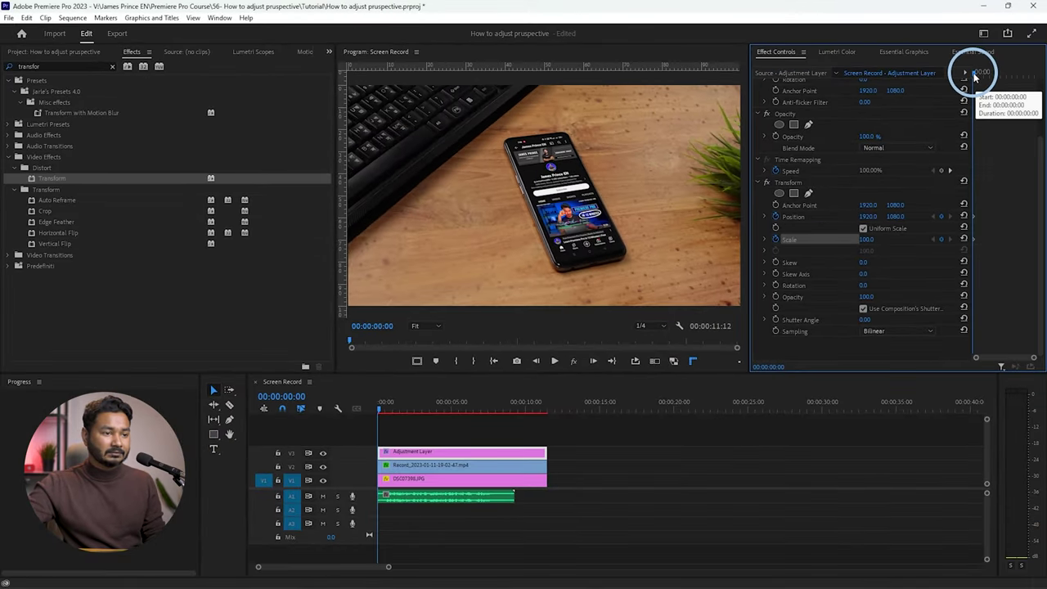
pyautogui.moveTo(974, 77); pyautogui.dragTo(998, 75)
pyautogui.moveTo(870, 239)
pyautogui.mouseDown()
pyautogui.moveTo(884, 239)
pyautogui.moveTo(891, 217)
pyautogui.moveTo(881, 226)
pyautogui.mouseUp()
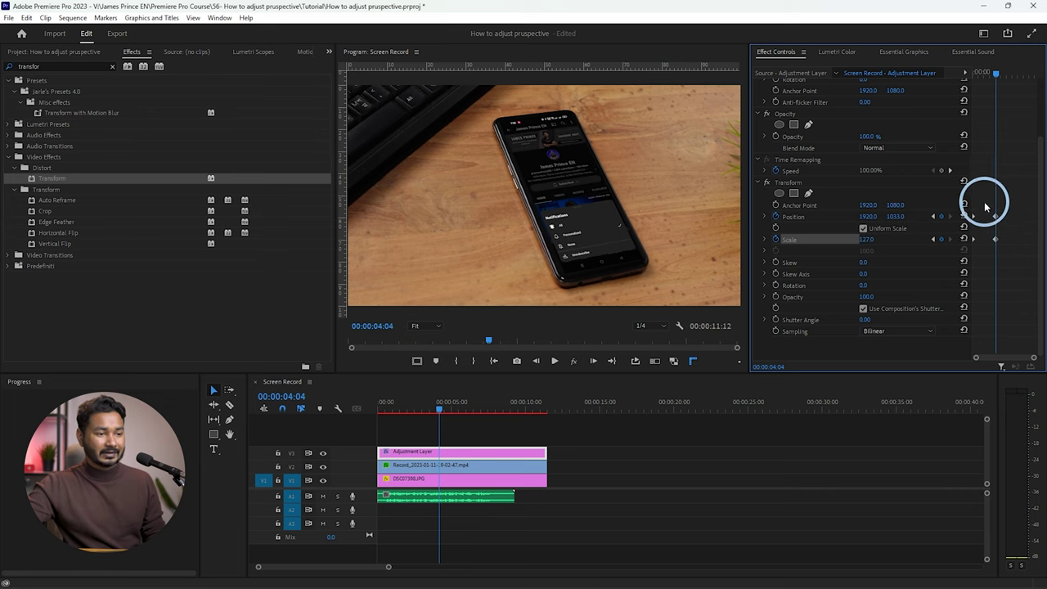
pyautogui.moveTo(984, 200); pyautogui.dragTo(1002, 223)
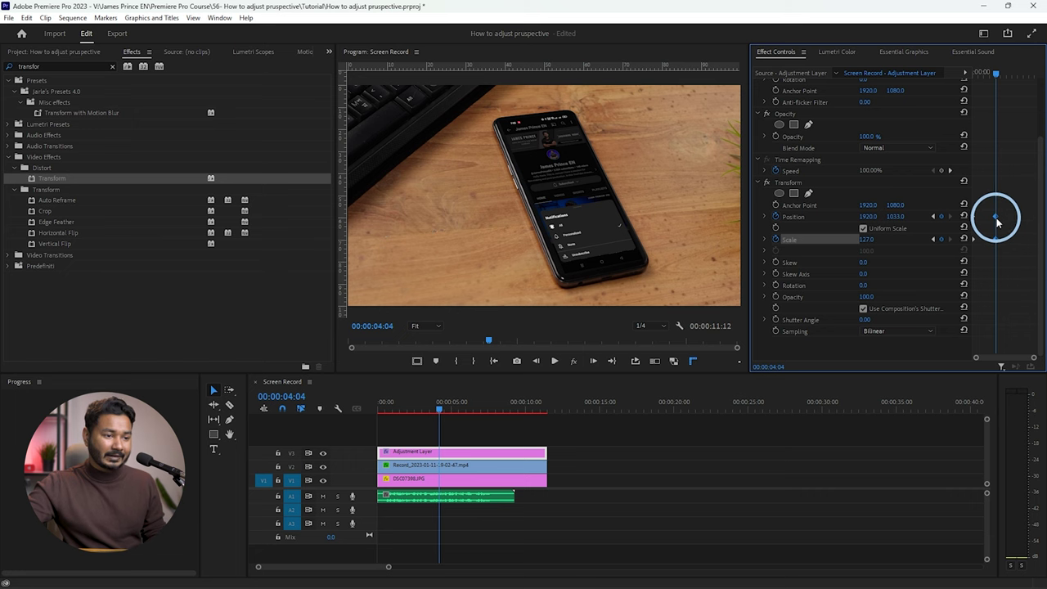
pyautogui.moveTo(997, 219); pyautogui.dragTo(1045, 213)
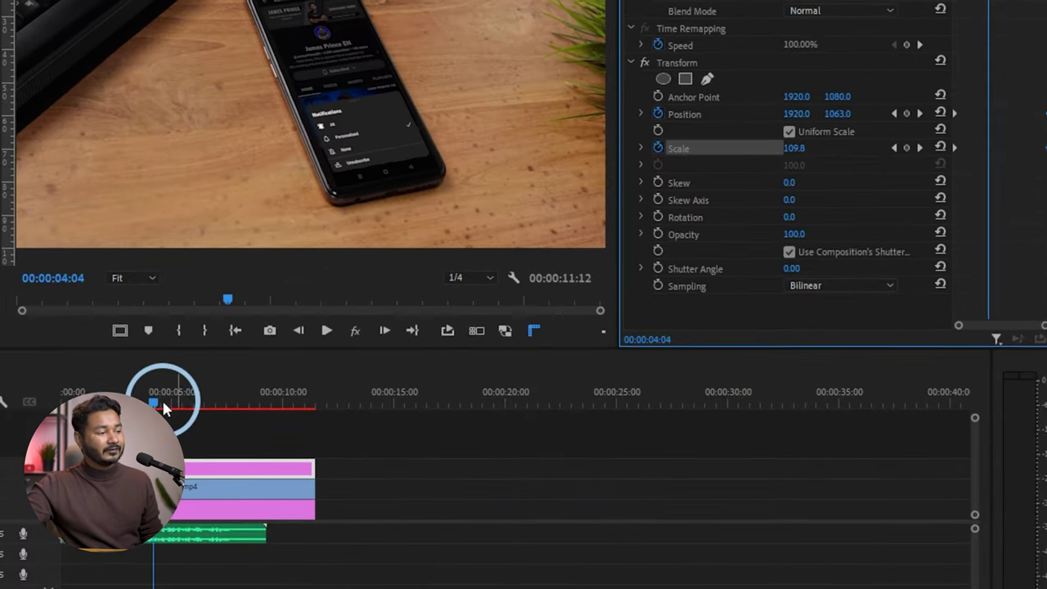
pyautogui.click(380, 407)
pyautogui.press('space')
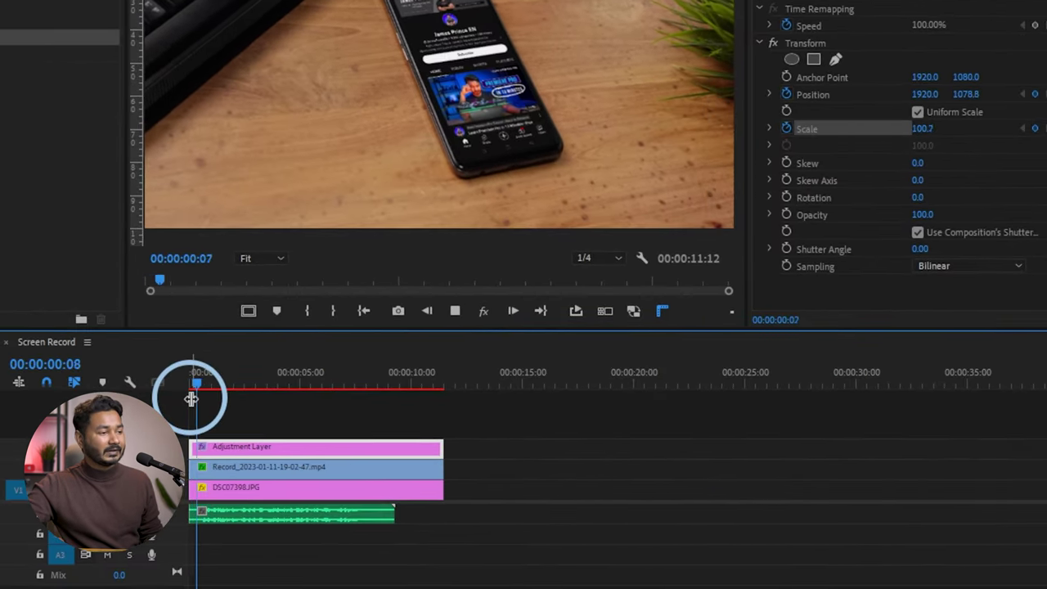